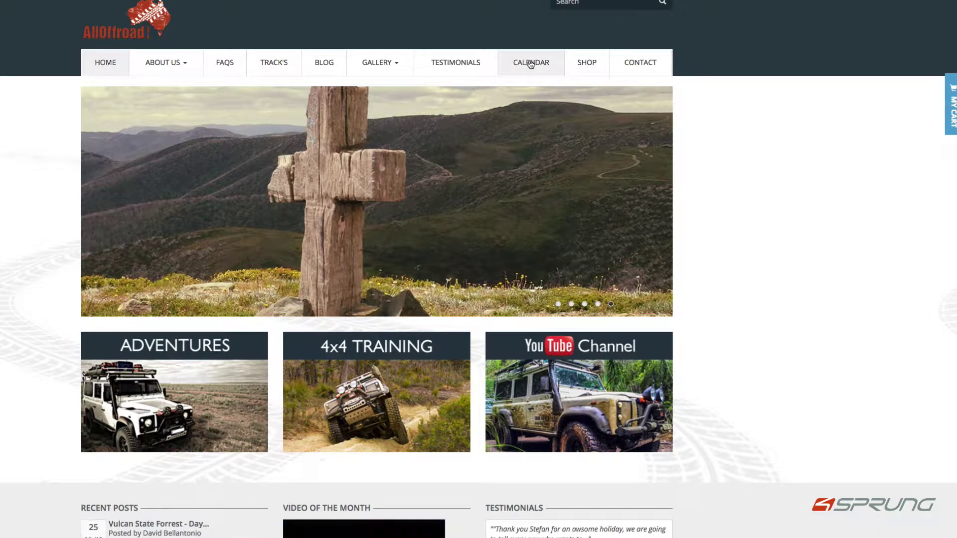
Open the storefront CALENDAR page showing the September 2016 events.
click(531, 63)
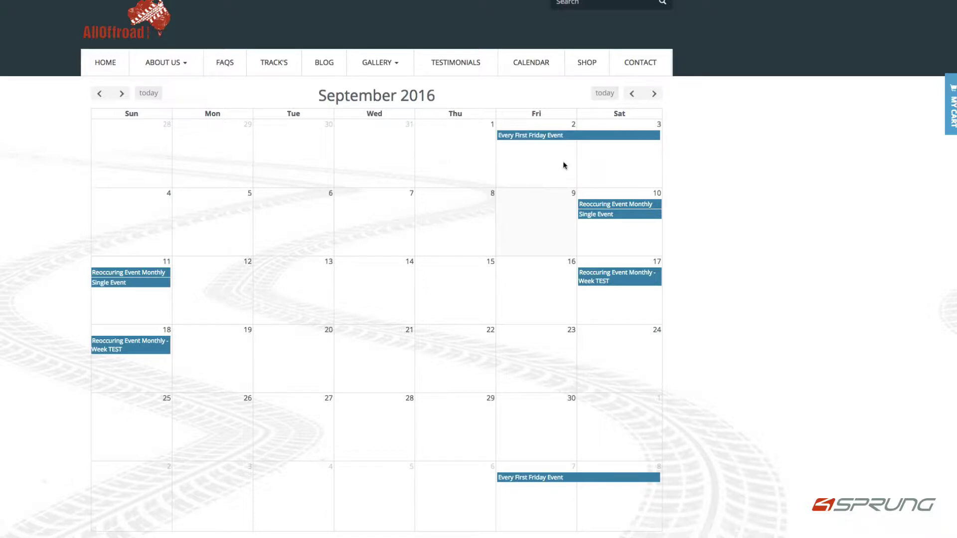
Book 4WD Sand Driver Training for the 07/10/2016 Every First Friday Event and add it to the cart.
click(531, 140)
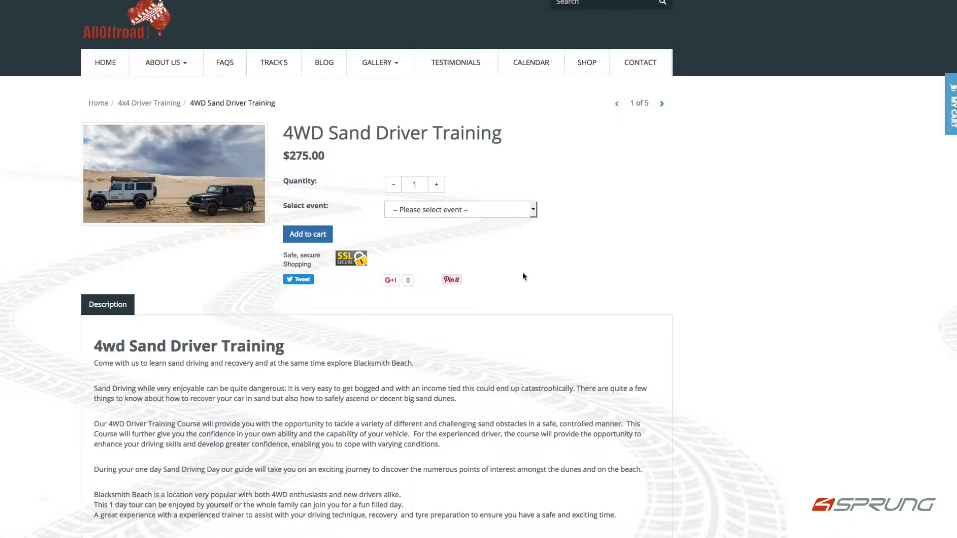
mouse_move(282, 138)
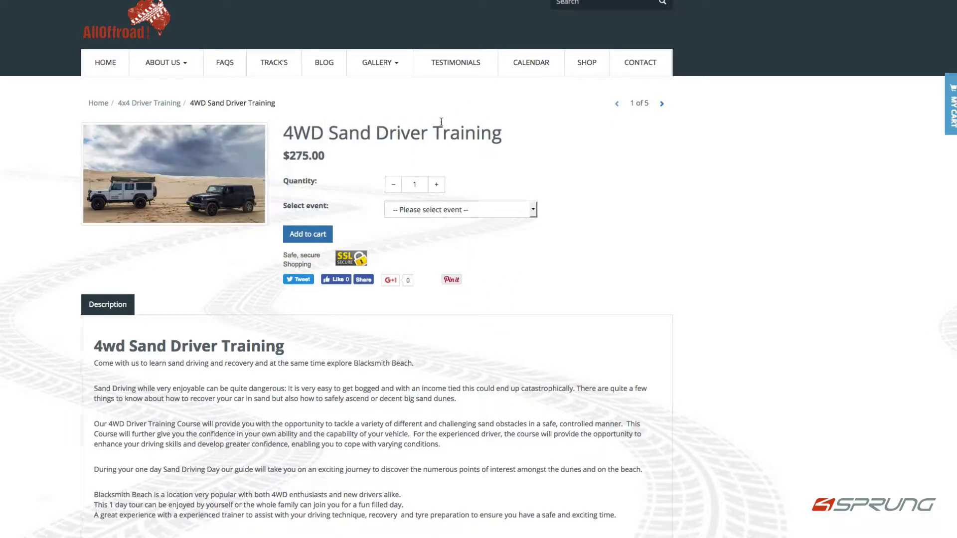
scroll(683, 165, down, 1)
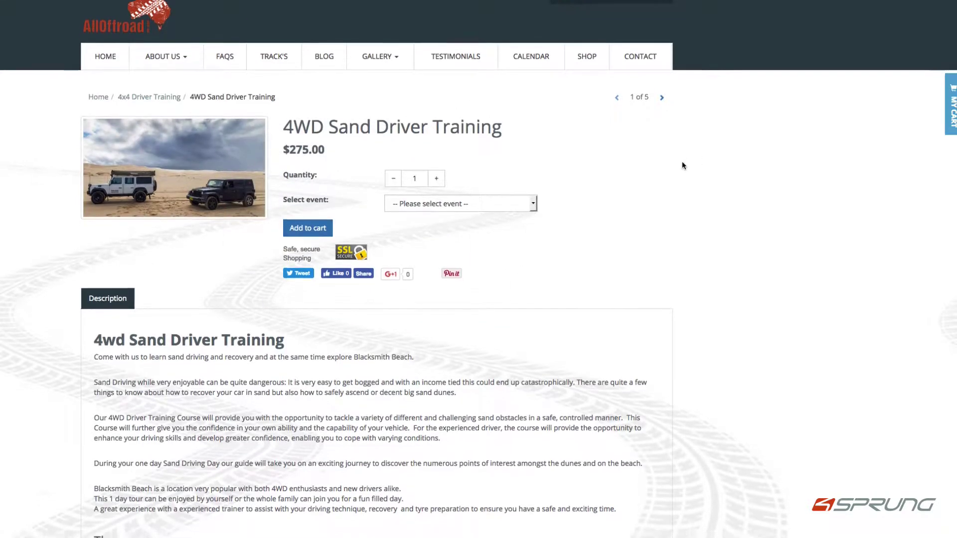
click(477, 204)
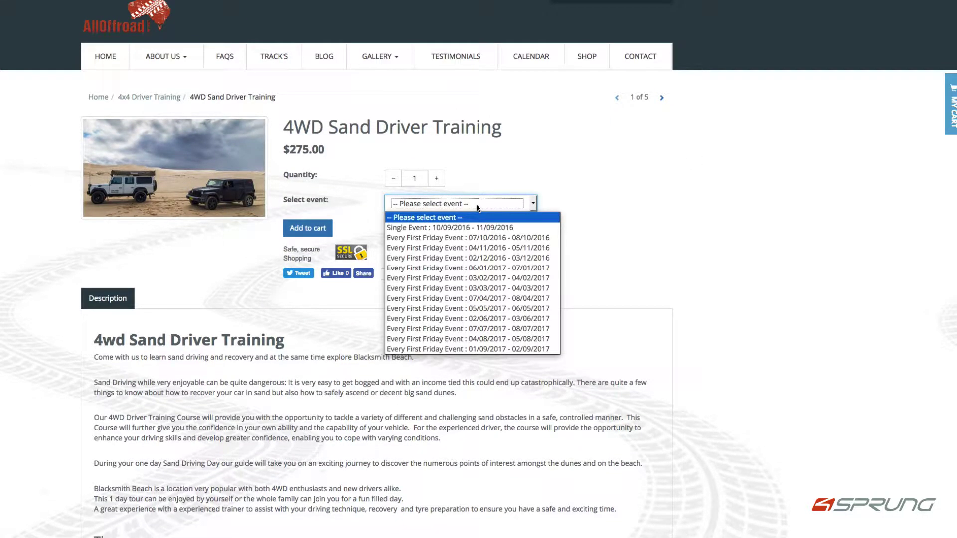
click(486, 239)
click(305, 229)
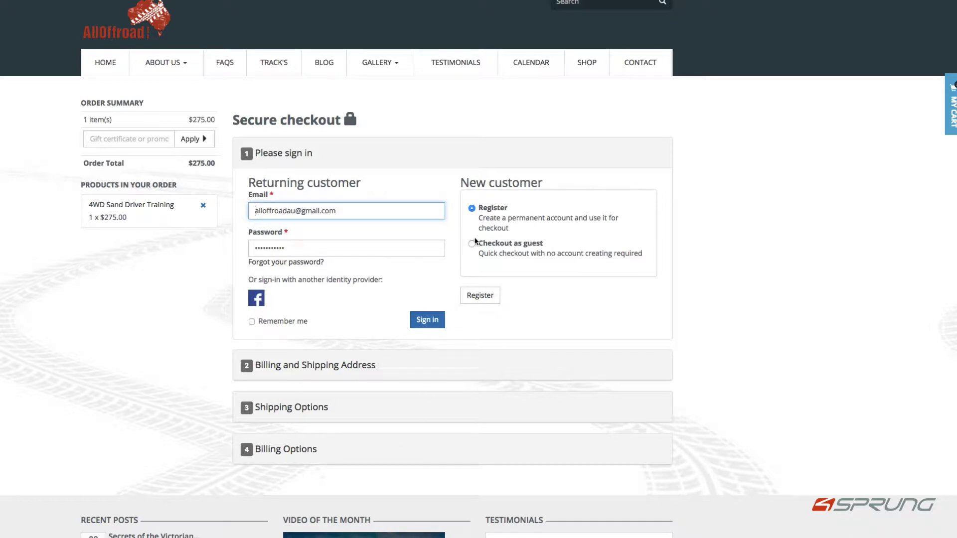
Choose guest checkout and enter the guest's e-mail address.
click(474, 245)
click(477, 310)
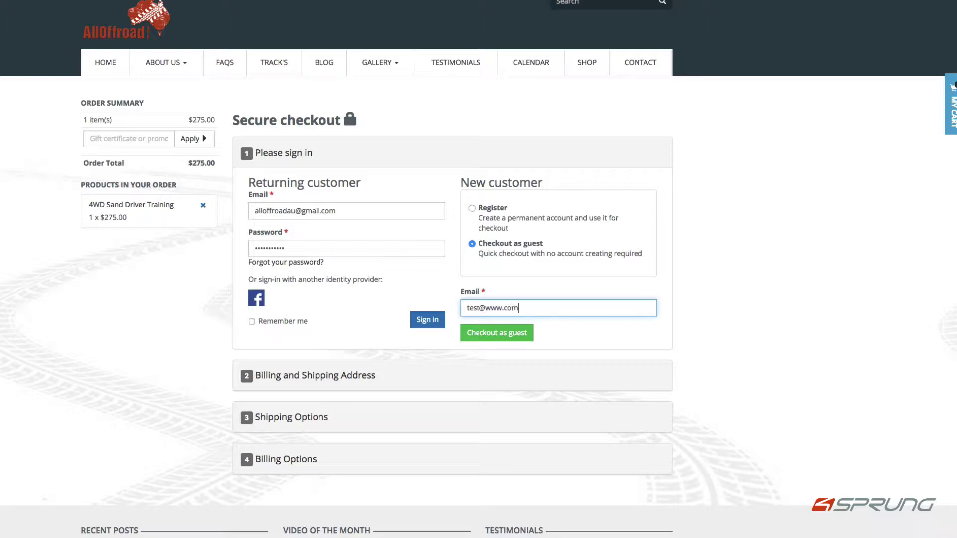
click(511, 340)
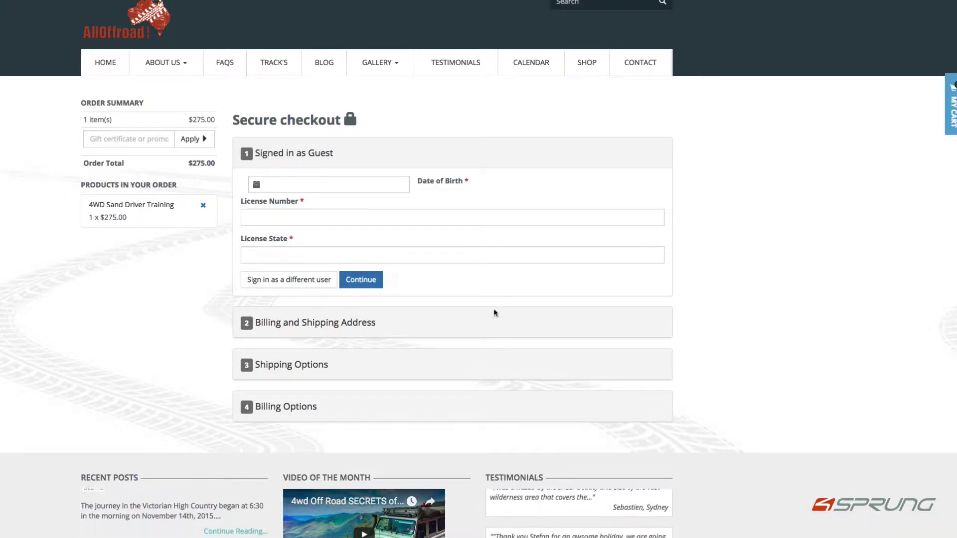
Set date of birth to 15/09/2016 and enter the driver's licence number.
click(299, 186)
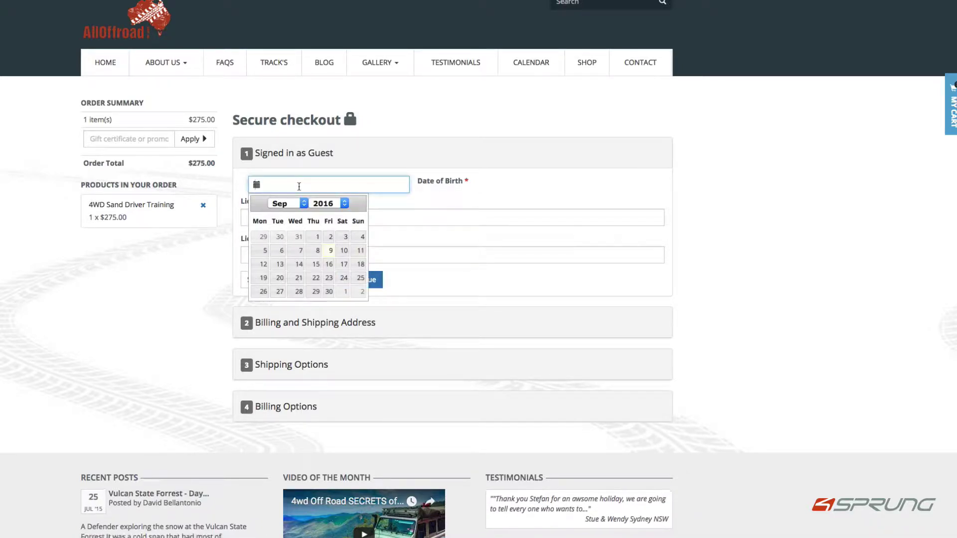
click(315, 264)
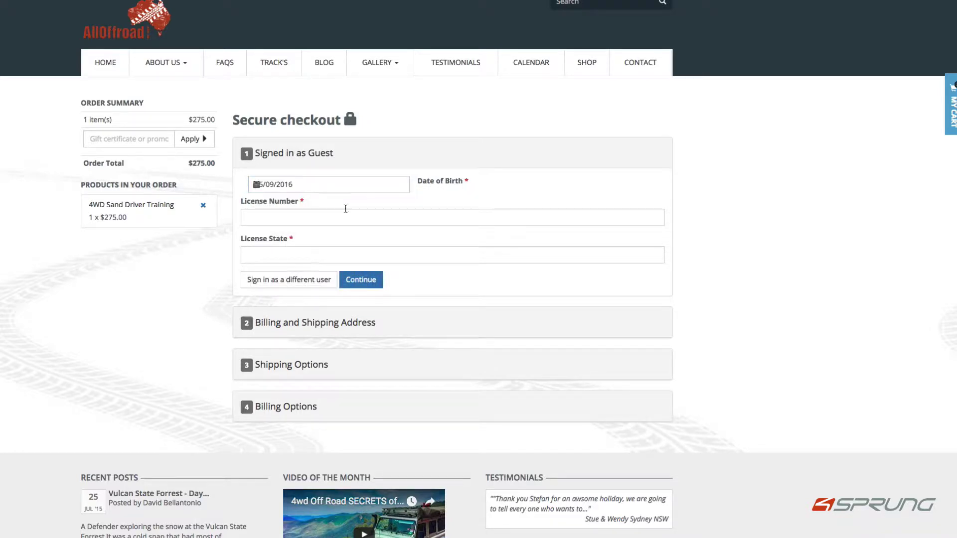
click(333, 222)
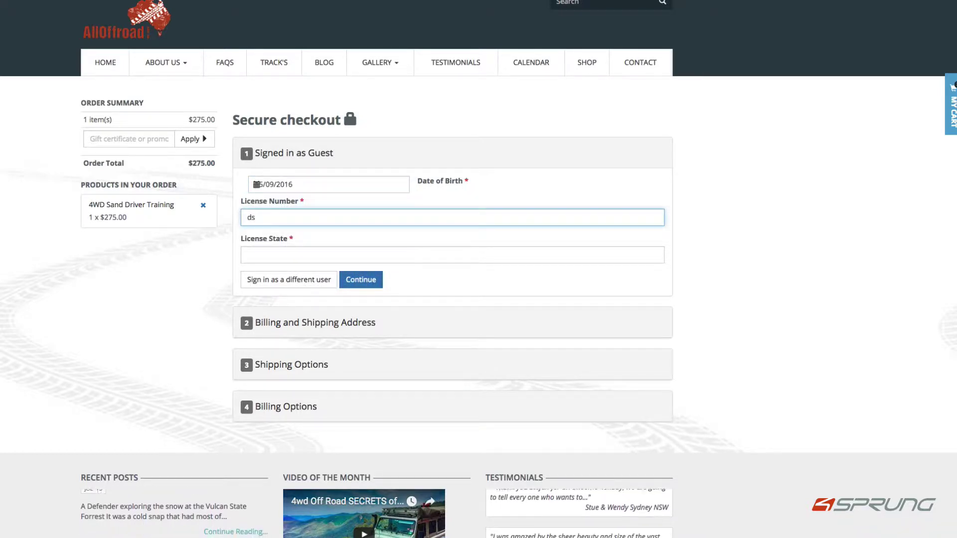
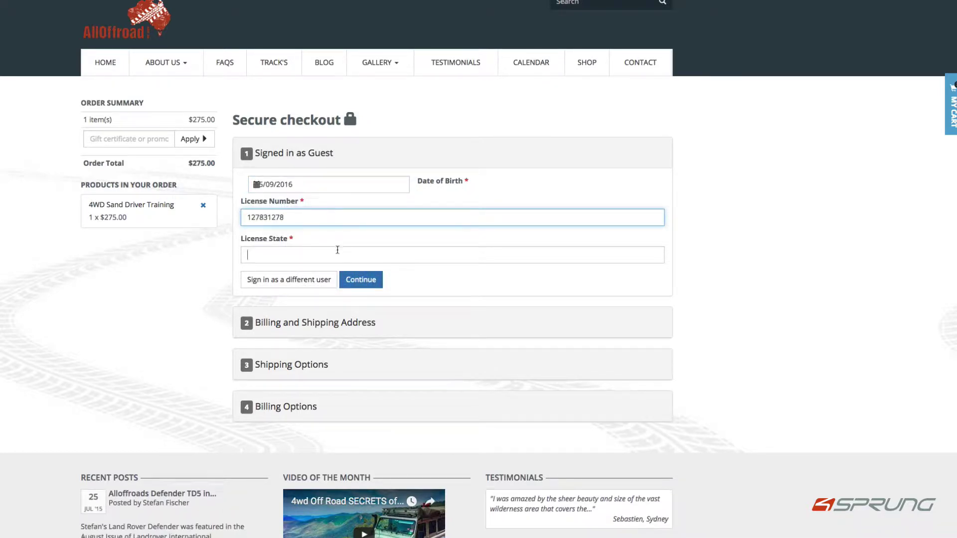
click(338, 252)
Enter licence state NSW and confirm the guest details.
text(NSW)
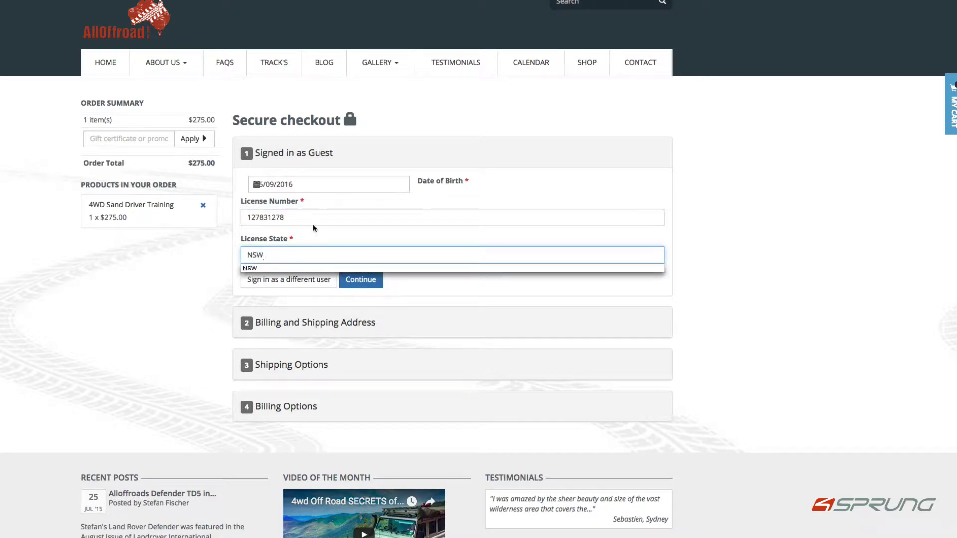
click(359, 281)
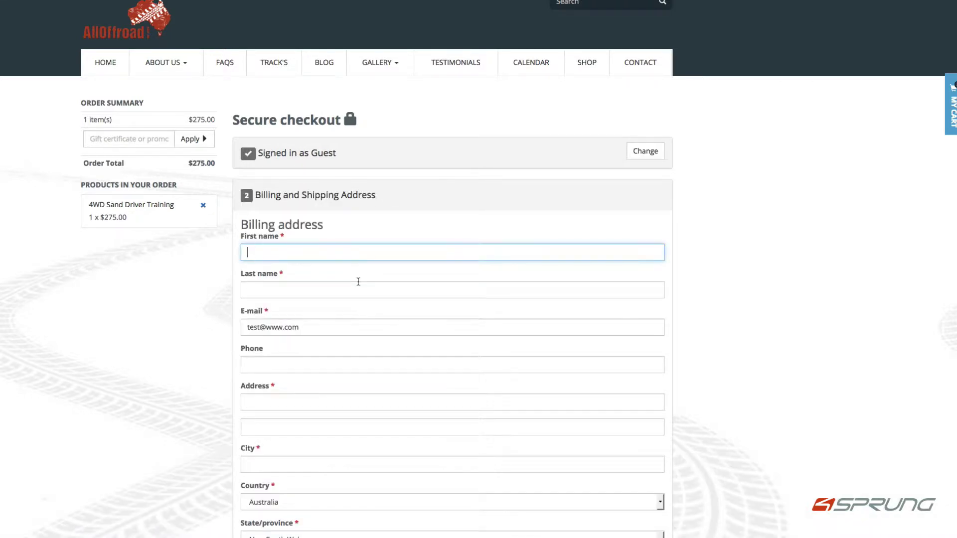
scroll(402, 265, down, 5)
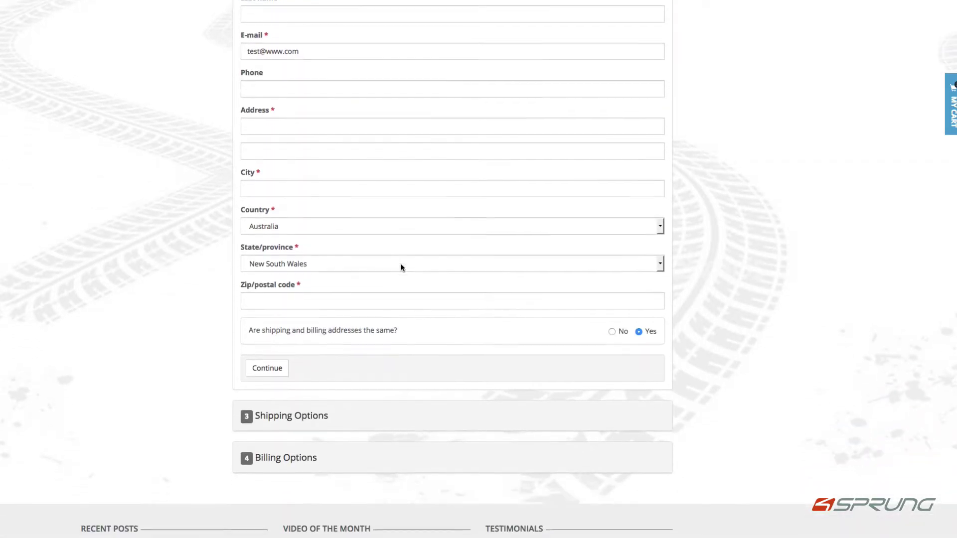
scroll(402, 264, up, 5)
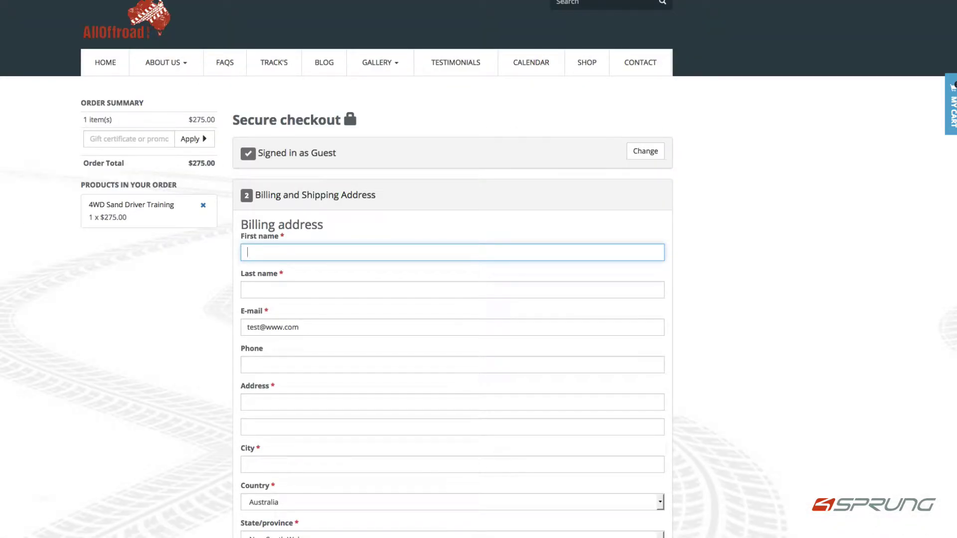
Autofill the billing address with the password manager, submit it, and accept the $25.45 custom shipping.
key(super+backslash)
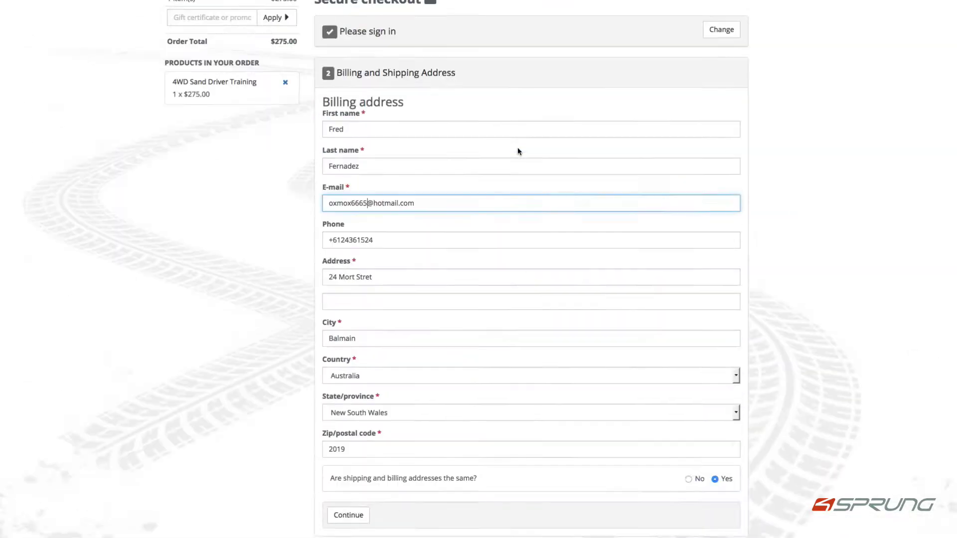
scroll(517, 148, up, 3)
scroll(518, 150, down, 8)
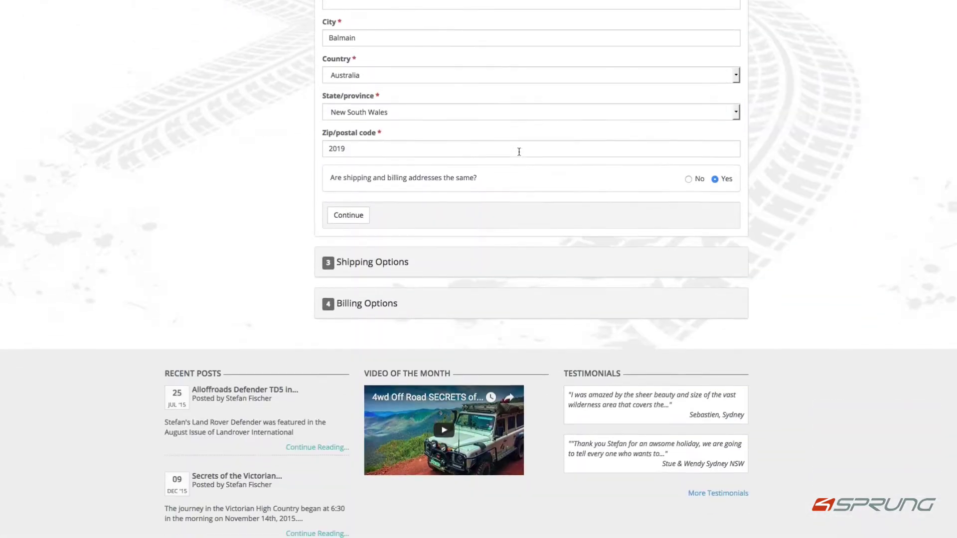
scroll(519, 151, down, 2)
click(359, 158)
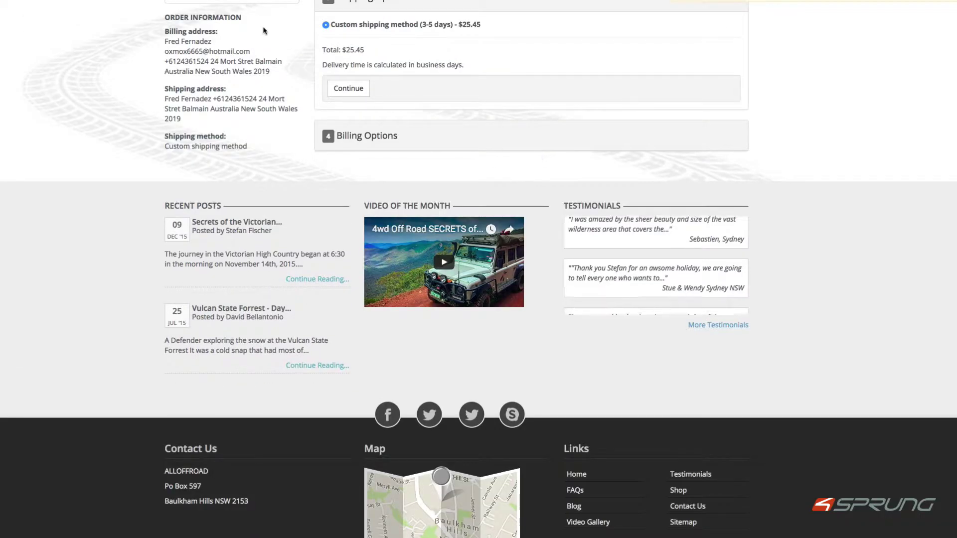
scroll(463, 65, up, 3)
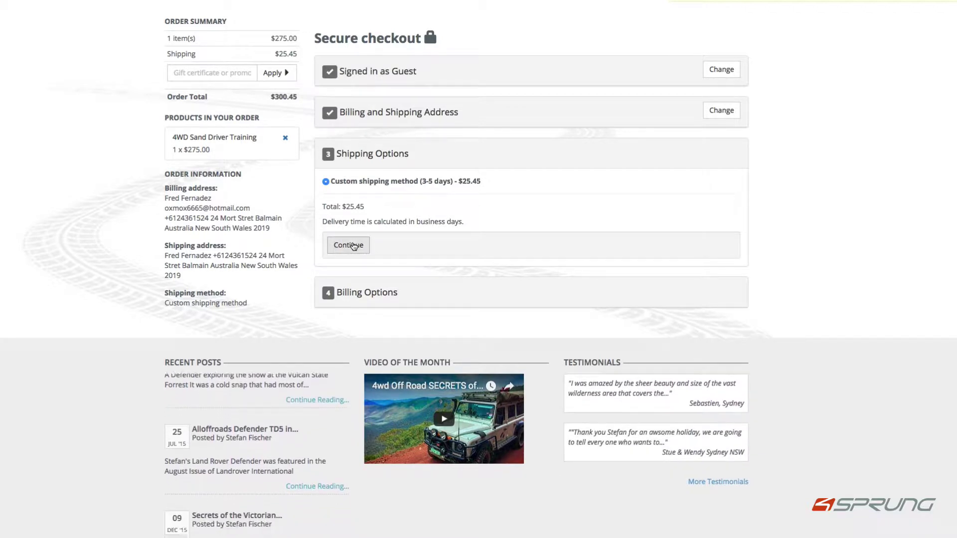
click(349, 246)
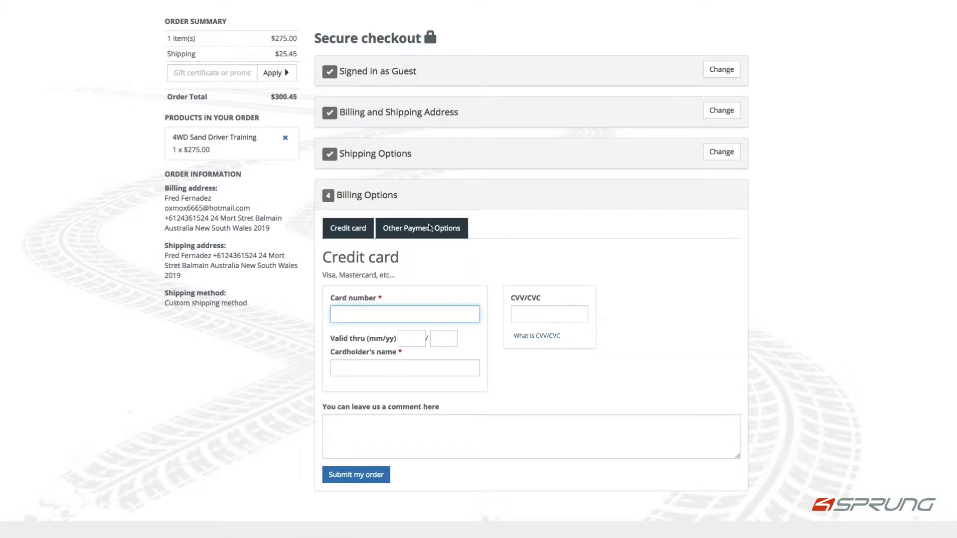
Pay by Phone ordering under Other Payment Options and submit the order.
click(430, 228)
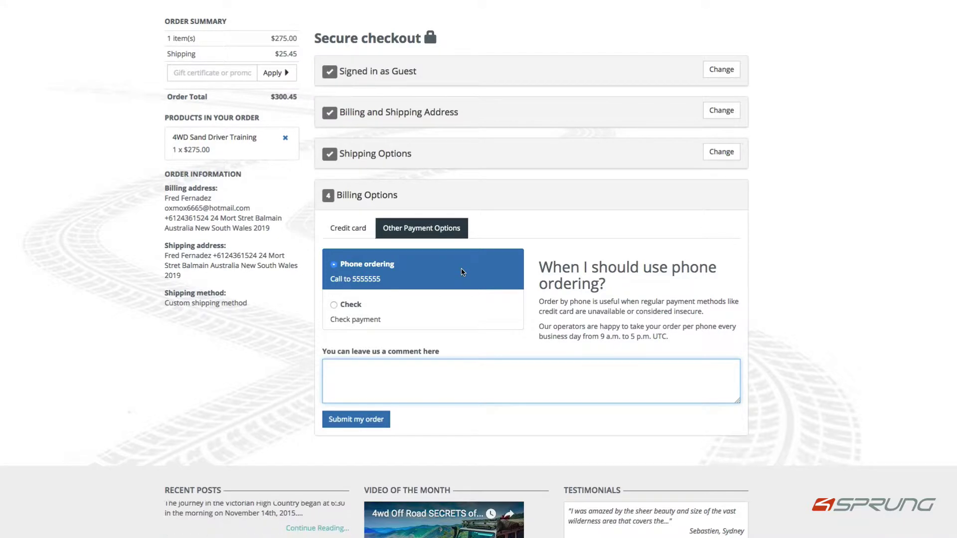
click(370, 419)
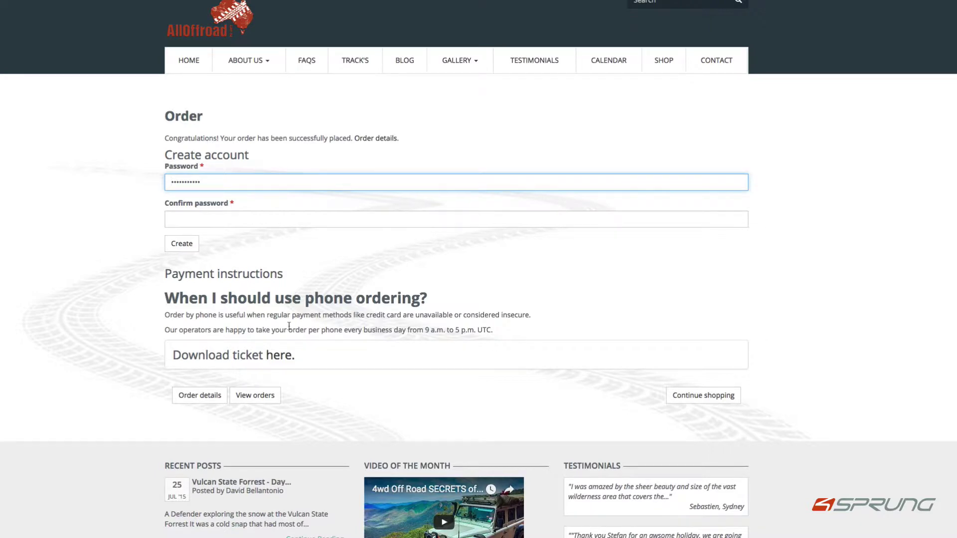
Download the Every First Friday Event ticket and open the PDF.
click(278, 356)
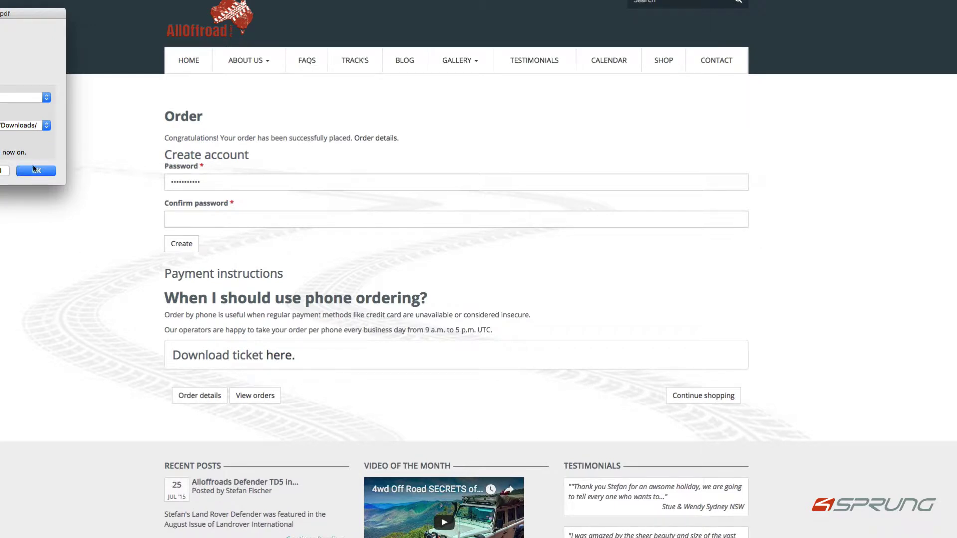
click(35, 170)
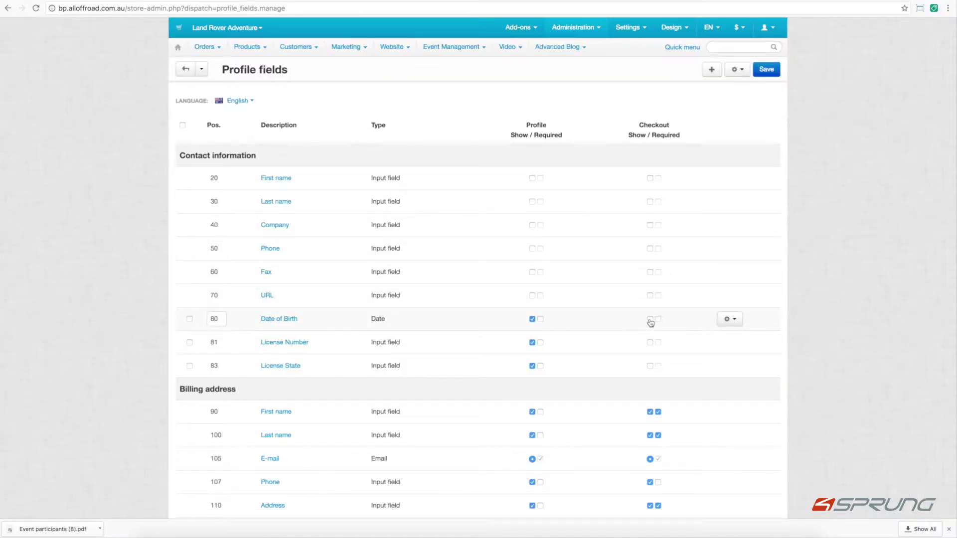
Show Date of Birth and License Number at checkout, require License State there, hide it from profile, save.
click(650, 320)
click(650, 343)
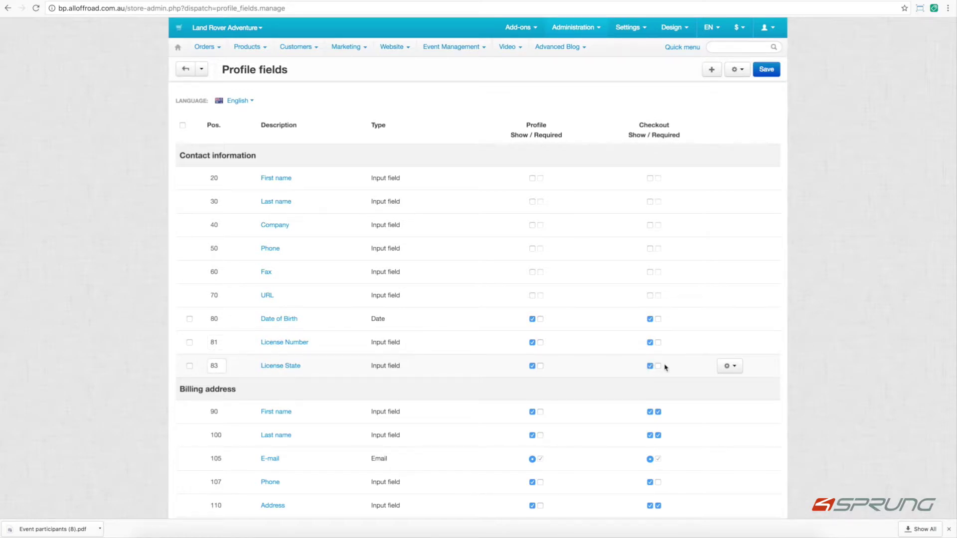
click(658, 367)
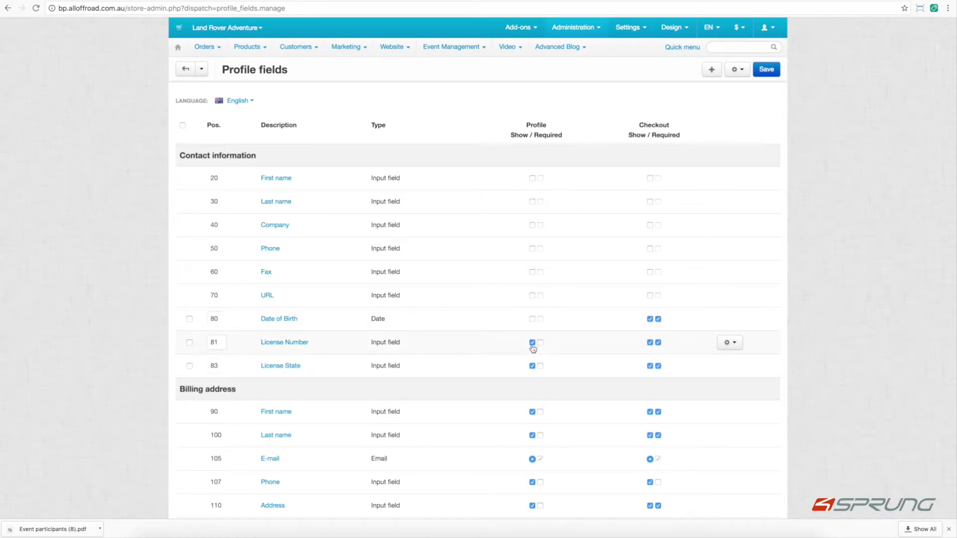
click(532, 366)
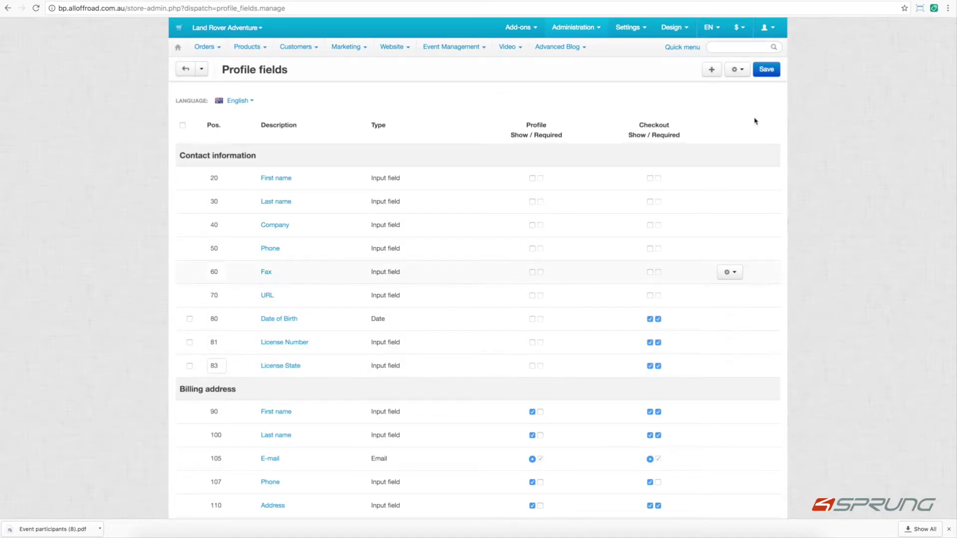
click(766, 74)
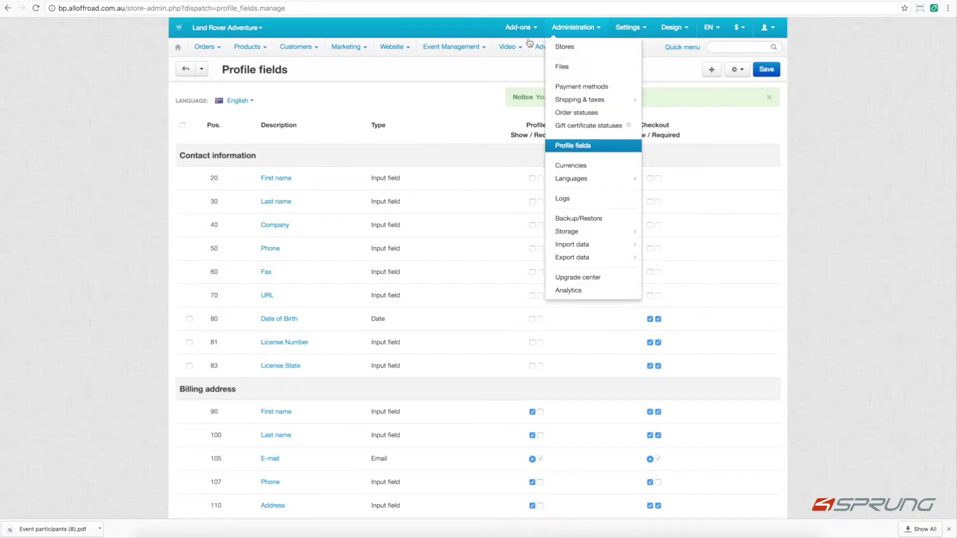
mouse_move(451, 47)
click(467, 68)
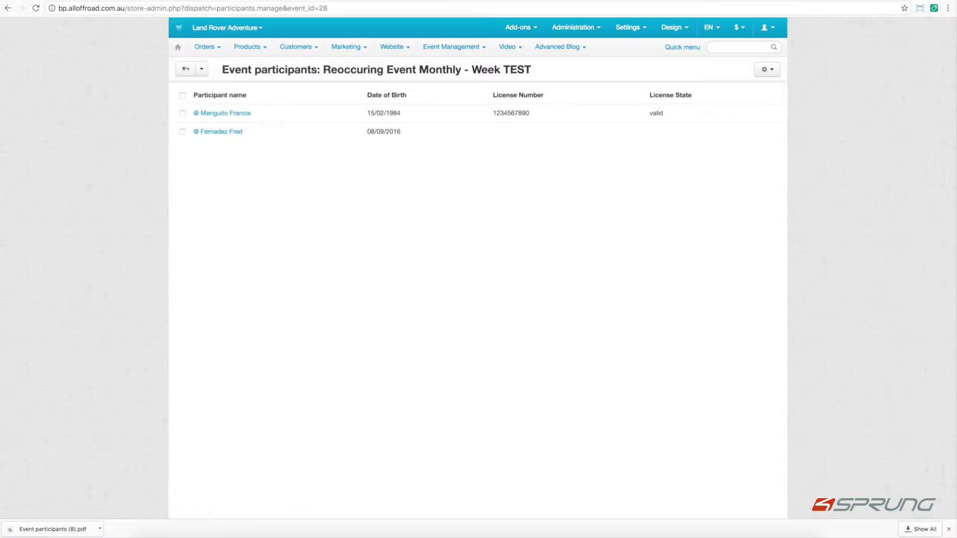
Open the Events List, now showing 13 Every First Friday Events with participant counts.
mouse_move(447, 65)
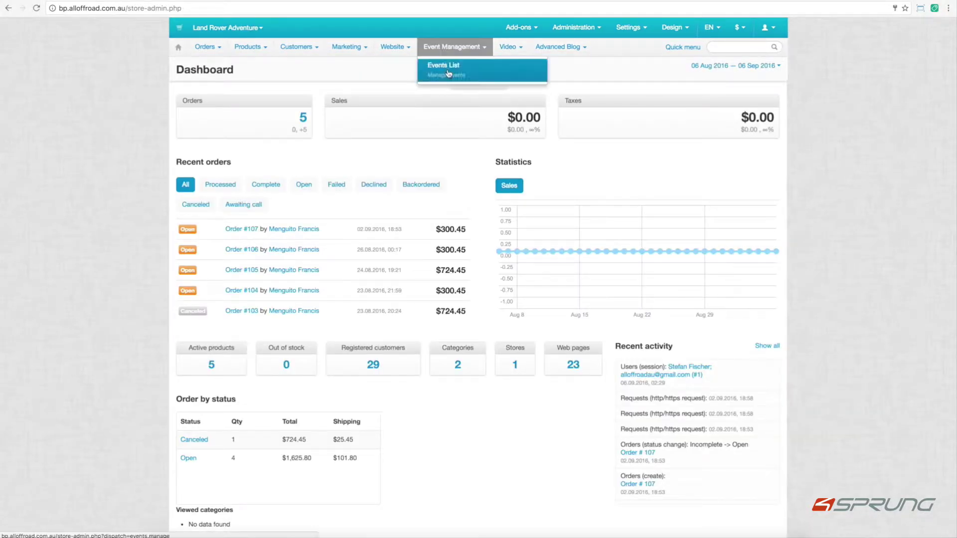
click(448, 73)
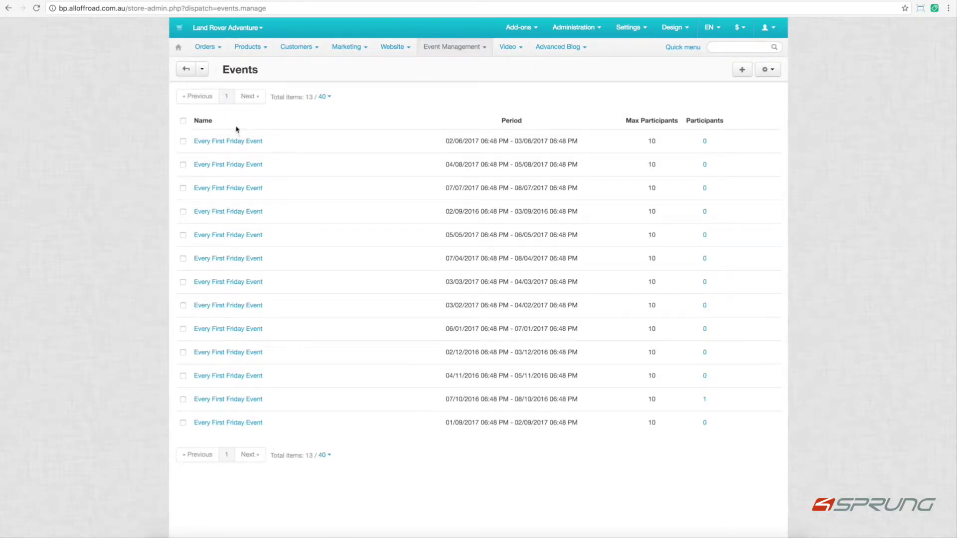
Add a new event named Single Event with 10 max participants.
click(742, 70)
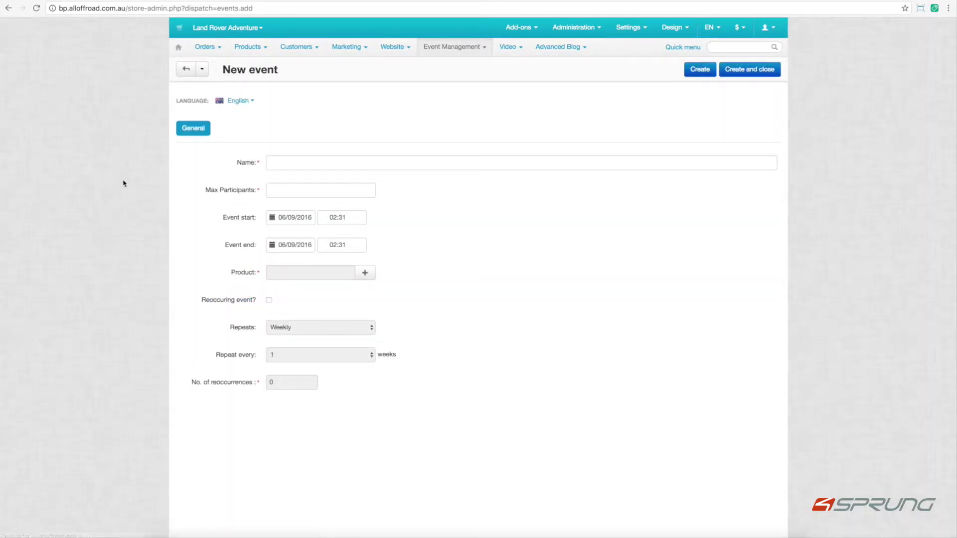
click(294, 162)
text(E)
key(BackSpace)
text(Single Event)
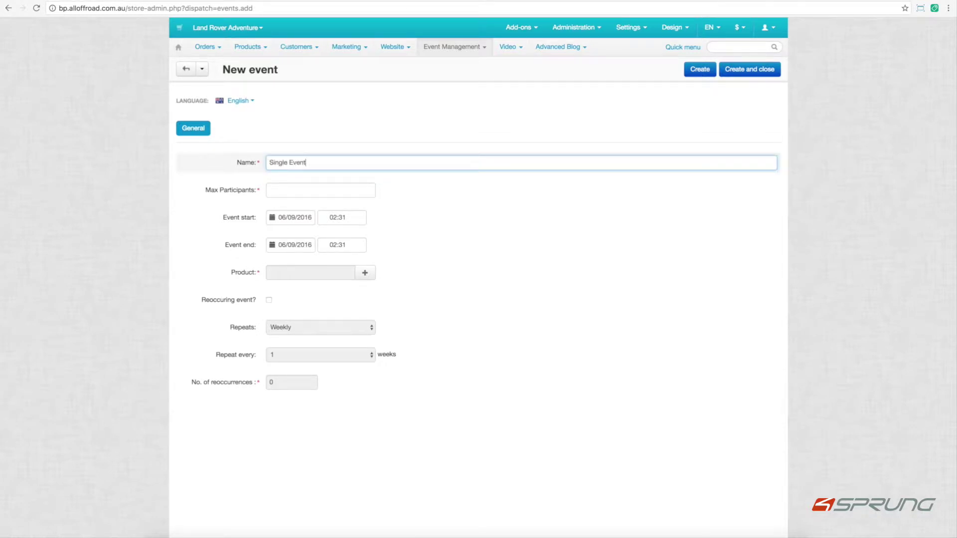
key(Tab)
text(10)
Set the event to run from 10/09/2016 to 11/09/2016.
click(285, 221)
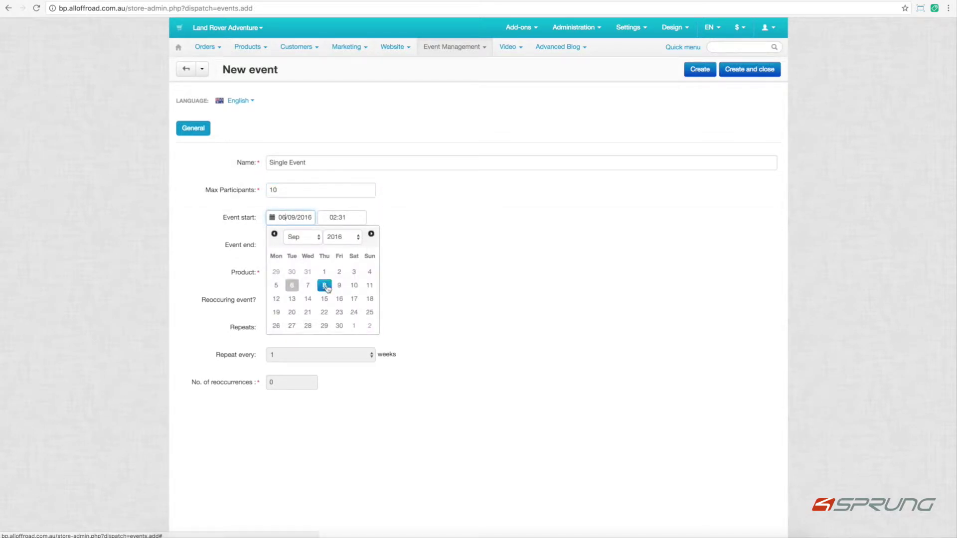
click(354, 286)
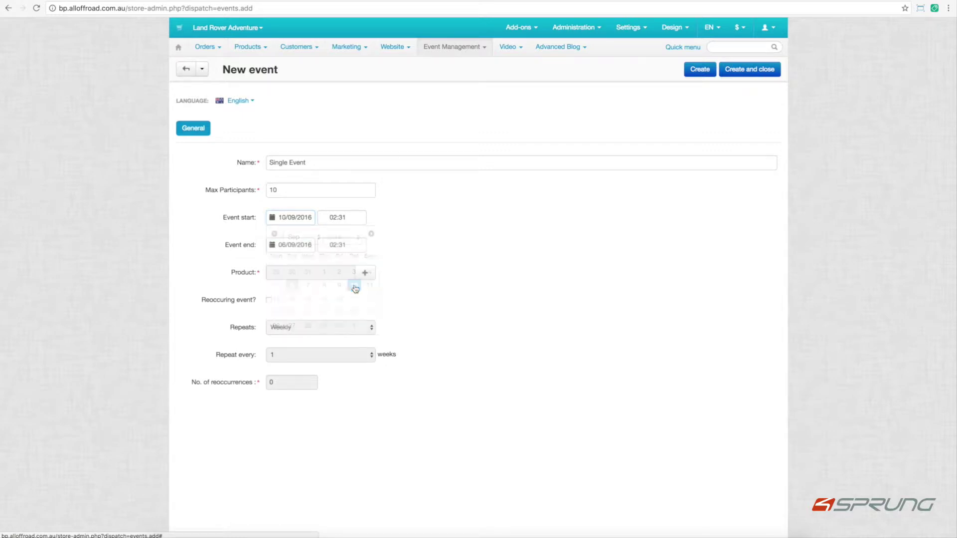
click(294, 242)
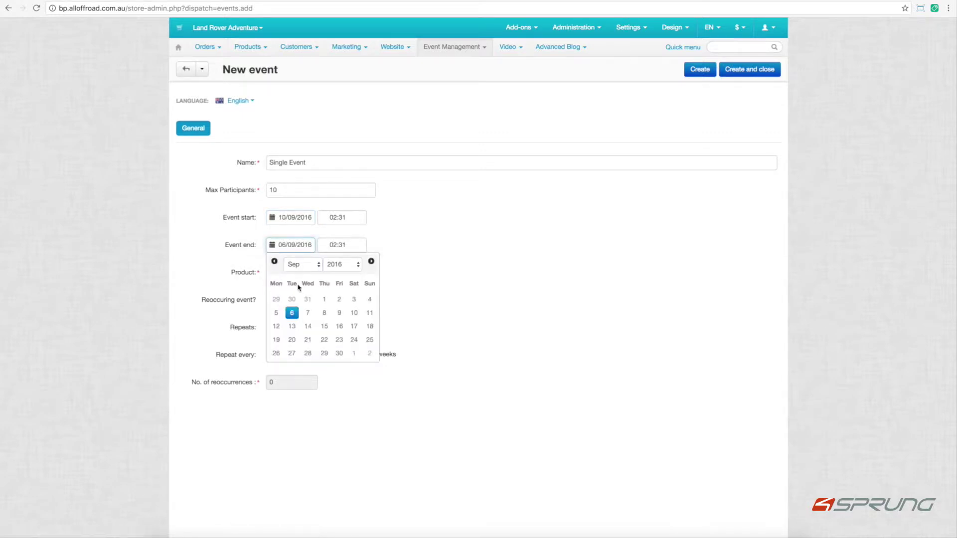
click(308, 312)
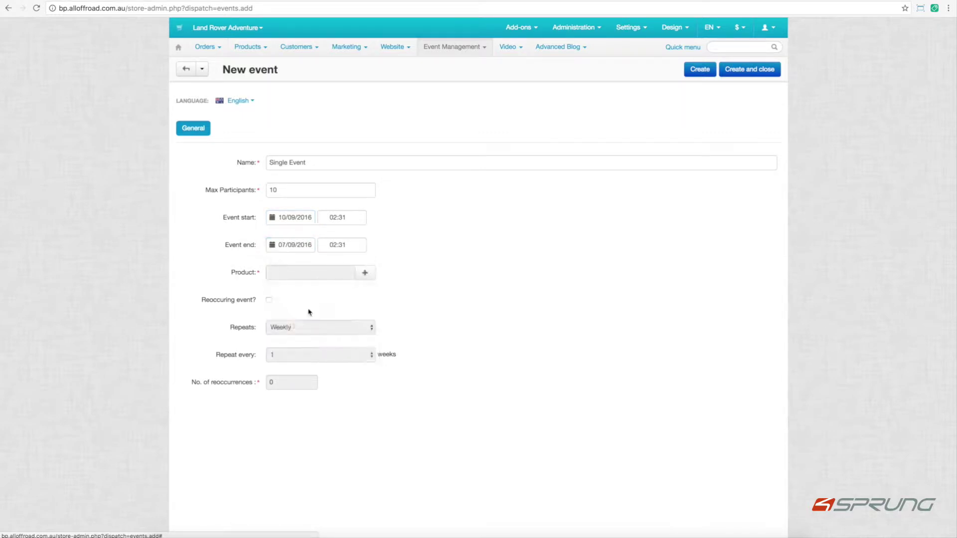
click(302, 245)
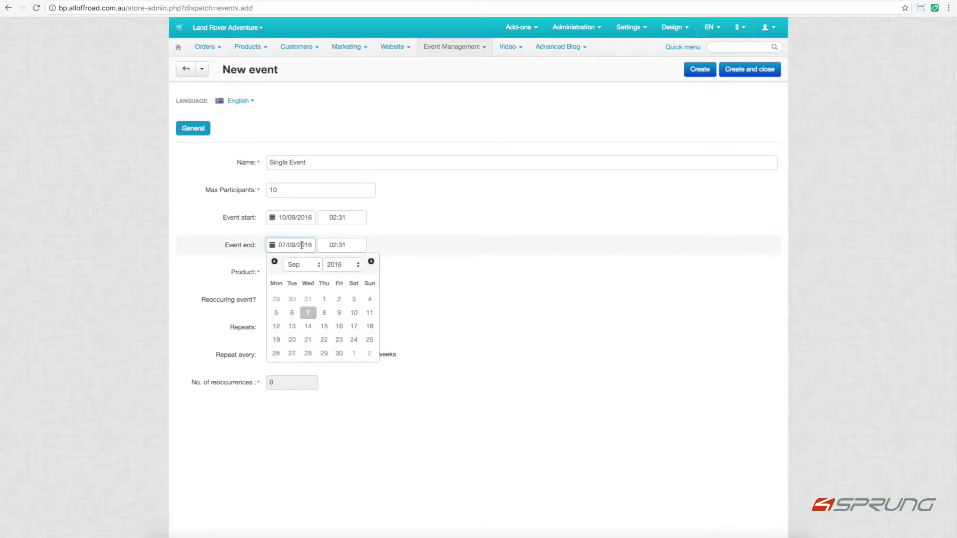
click(370, 312)
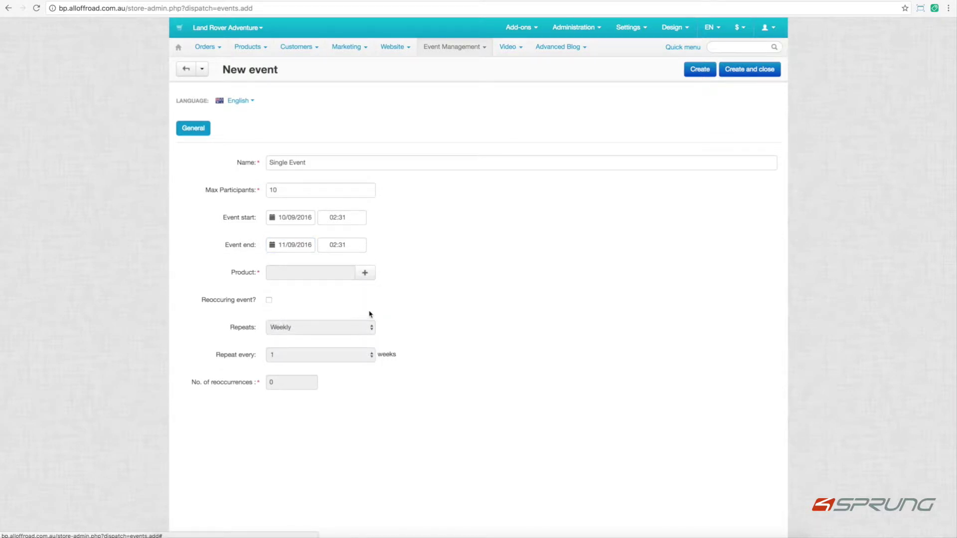
Set the start time to 08:00 and begin changing the end time to 16:00.
click(337, 224)
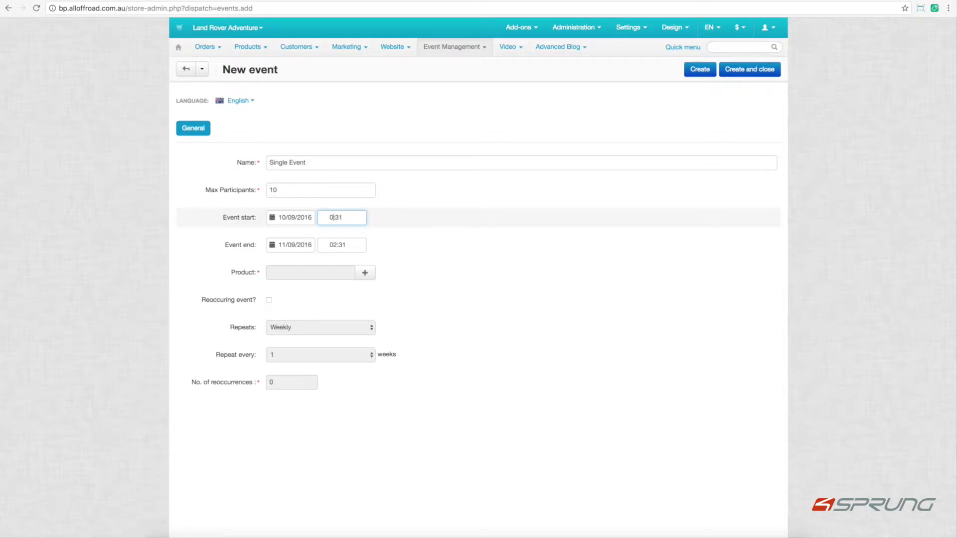
text(8)
key(Tab)
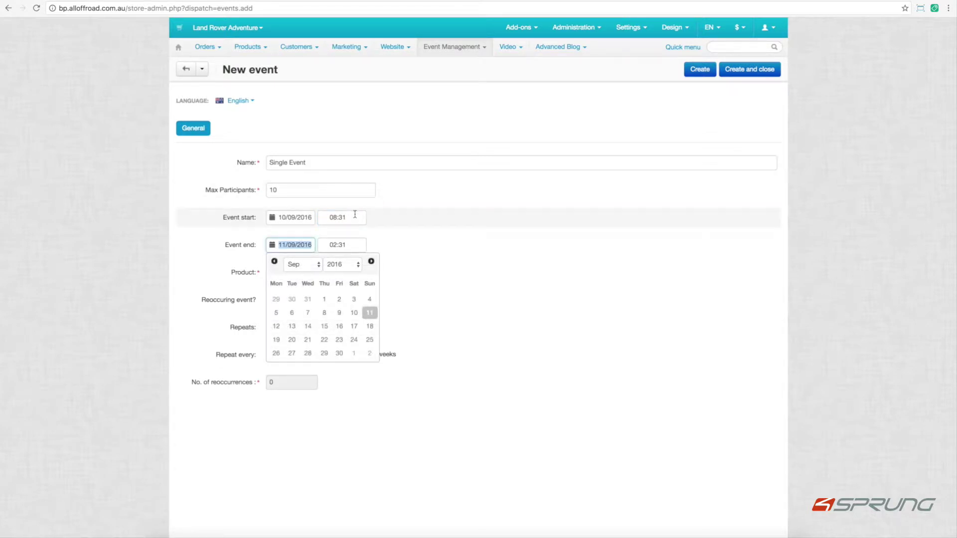
click(355, 216)
key(BackSpace)
key(BackSpace)
text(00)
click(334, 245)
key(BackSpace)
key(BackSpace)
key(BackSpace)
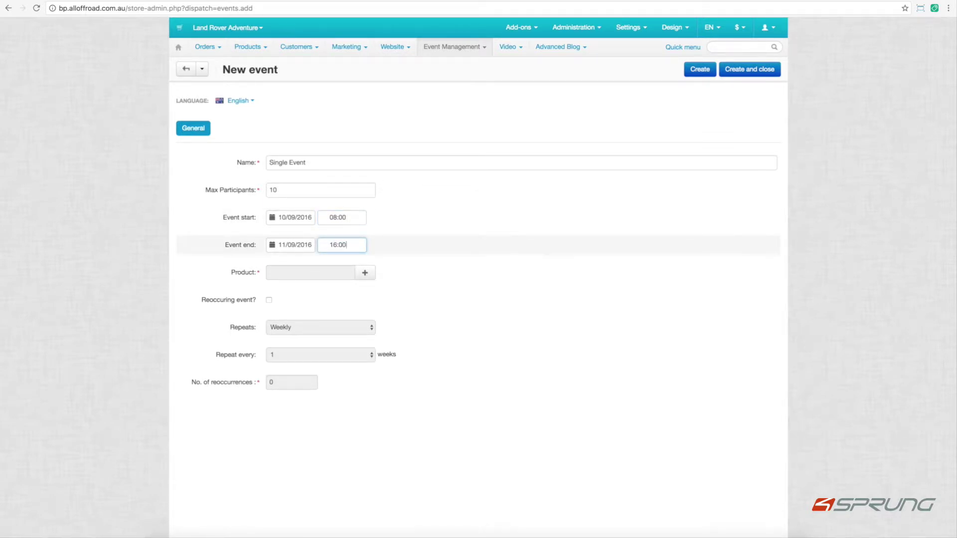
Link 4WD Sand Driver Training as the product and create Single Event.
click(365, 273)
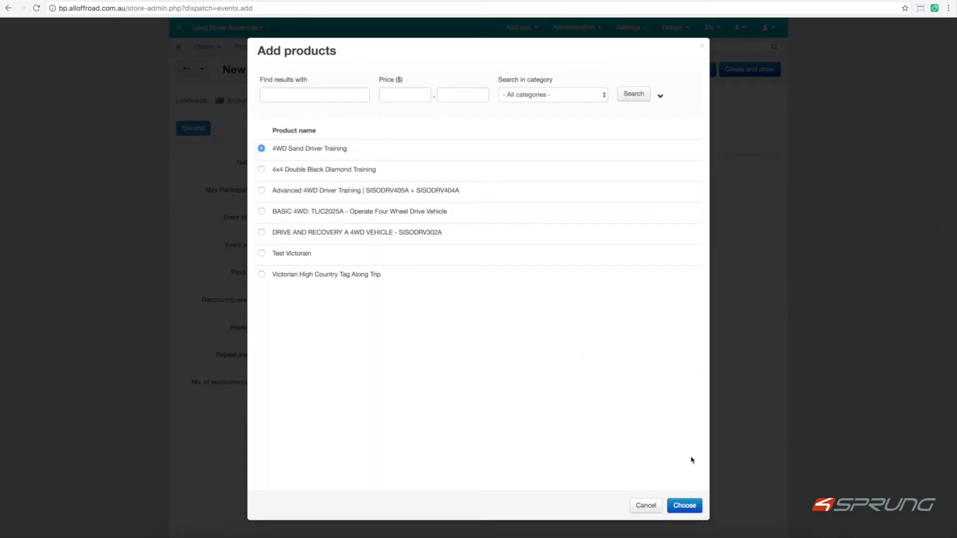
click(684, 506)
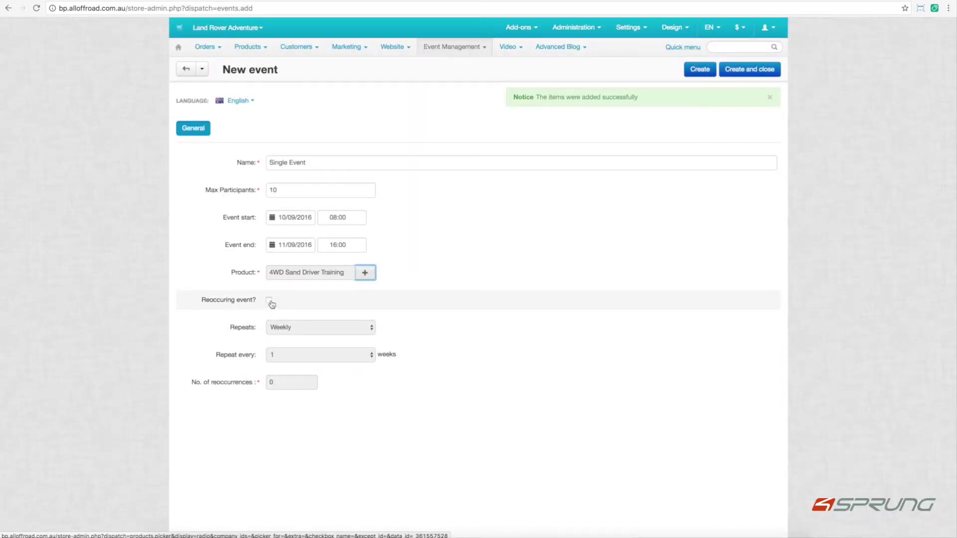
click(732, 72)
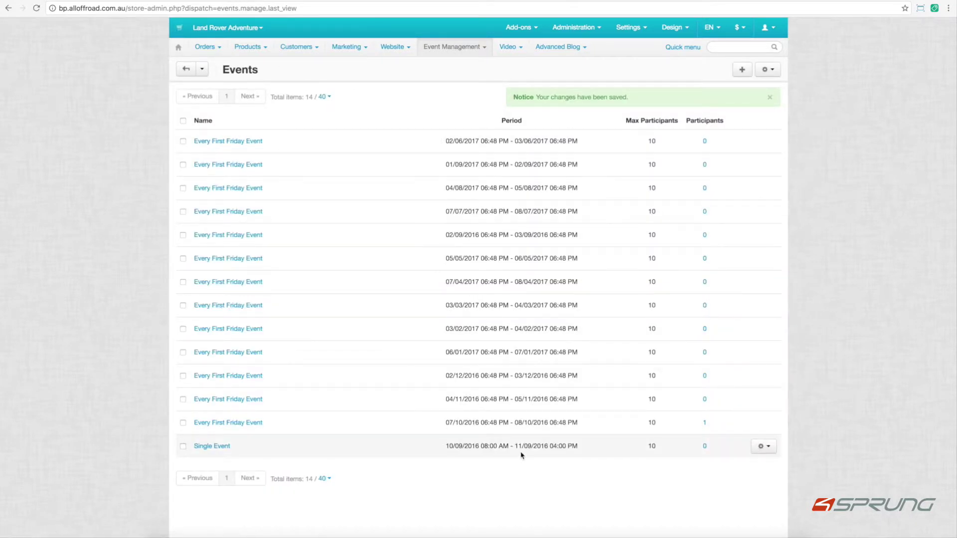
Start a new event 'Reoccuring Event Monthly' with 10 participants, running 10–11 September 2016.
click(742, 69)
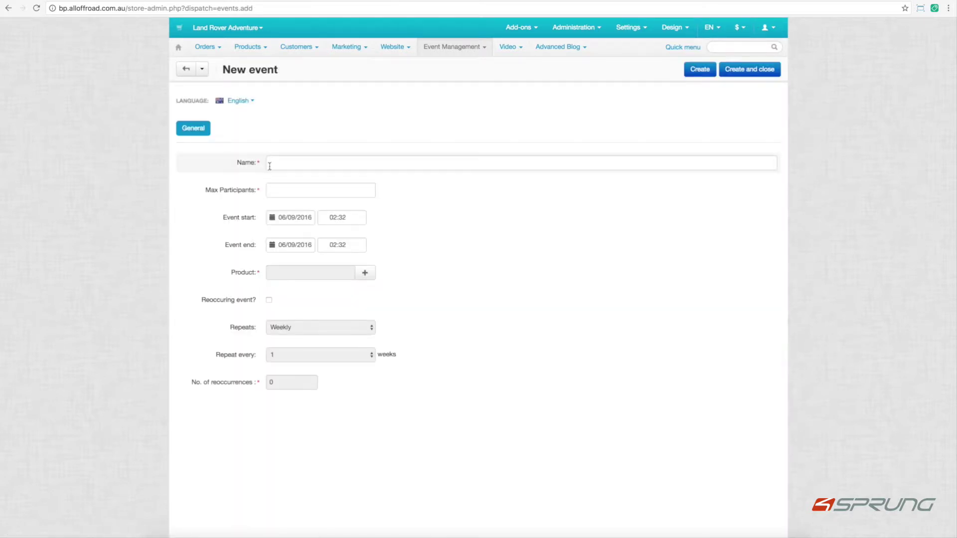
click(270, 164)
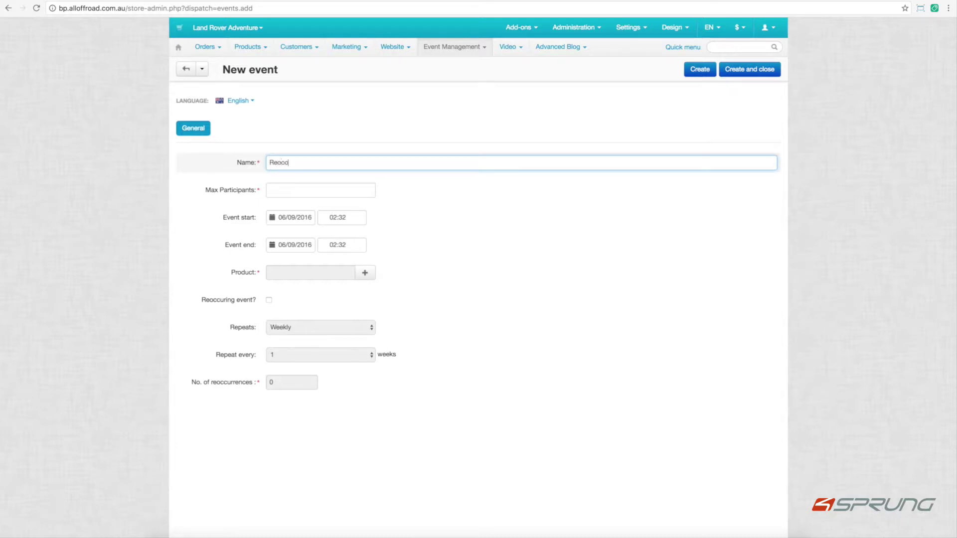
text(Reoccuring Event Monthly)
click(251, 189)
text(10)
click(294, 217)
click(355, 285)
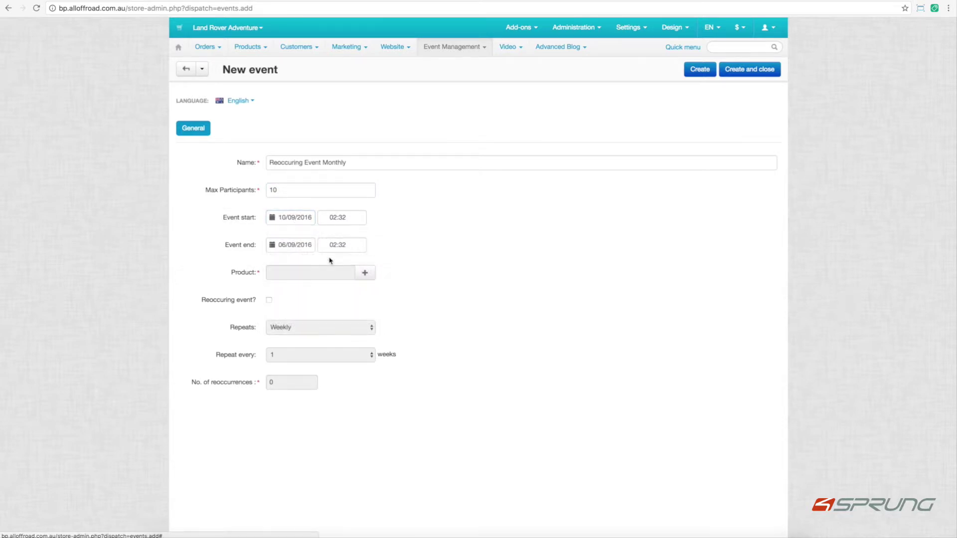
click(295, 246)
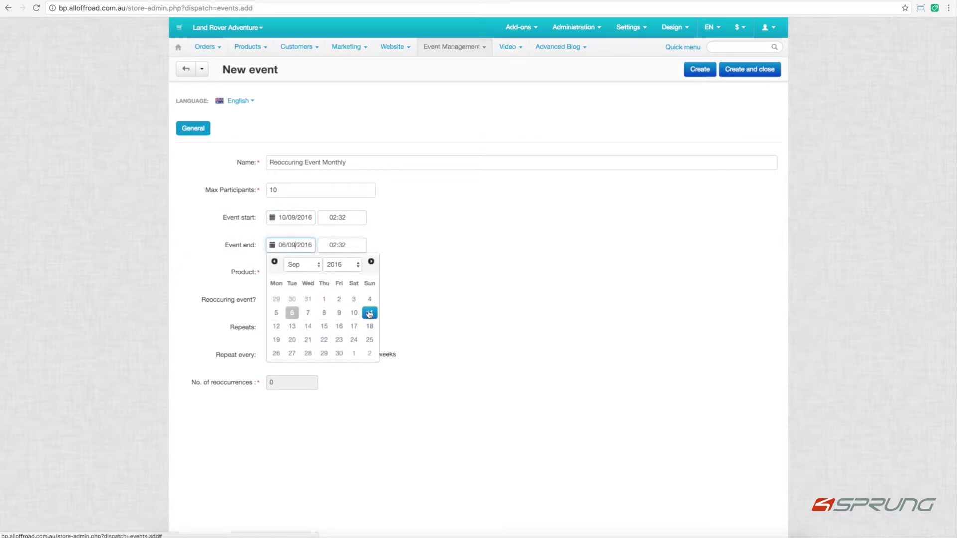
click(370, 313)
Link 4x4 Double Black Diamond Training, make it recur monthly with 1 reoccurrence, and save.
click(365, 276)
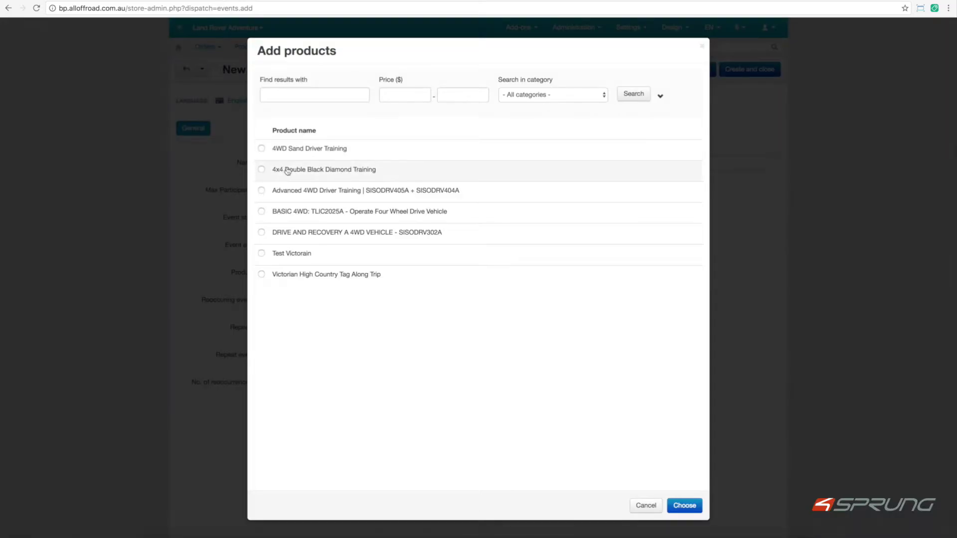
click(261, 170)
click(680, 506)
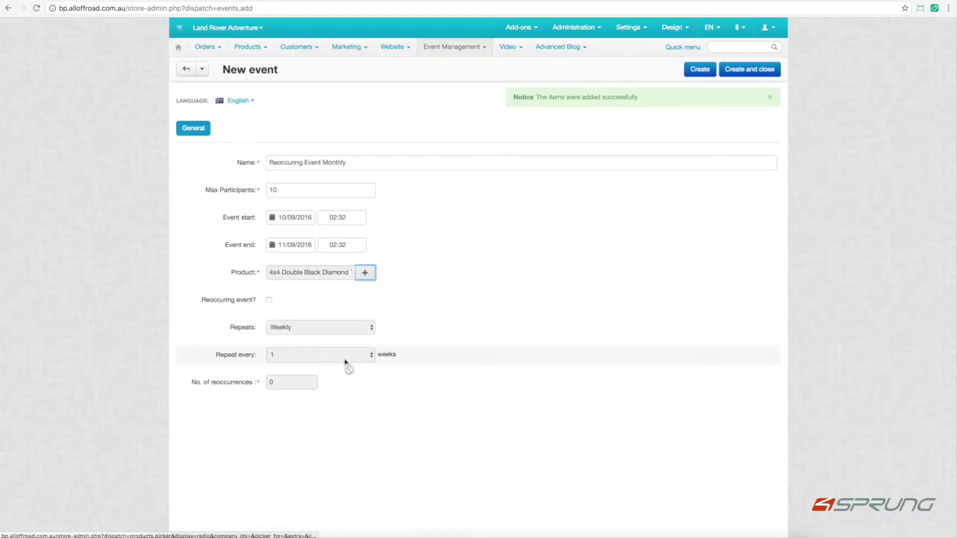
click(269, 301)
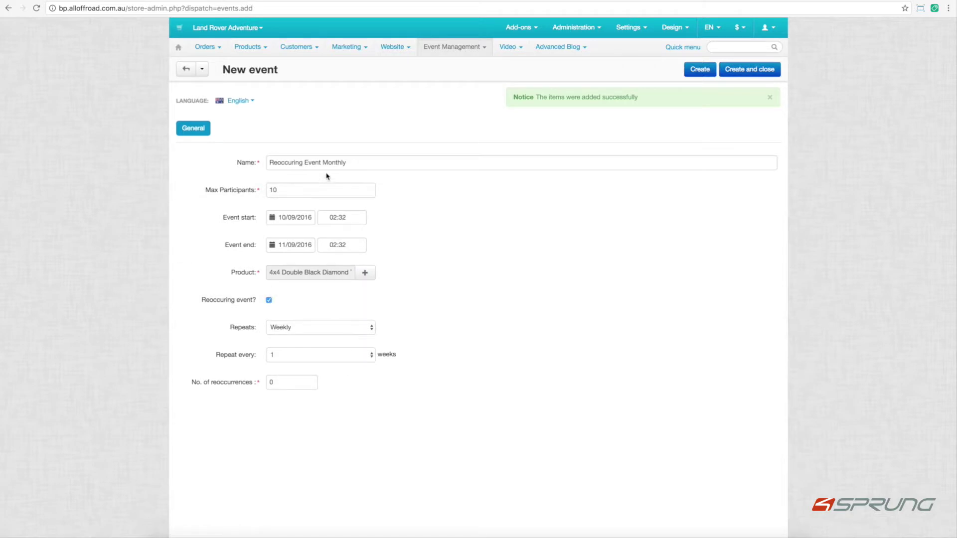
click(300, 329)
click(300, 336)
click(281, 415)
text(1)
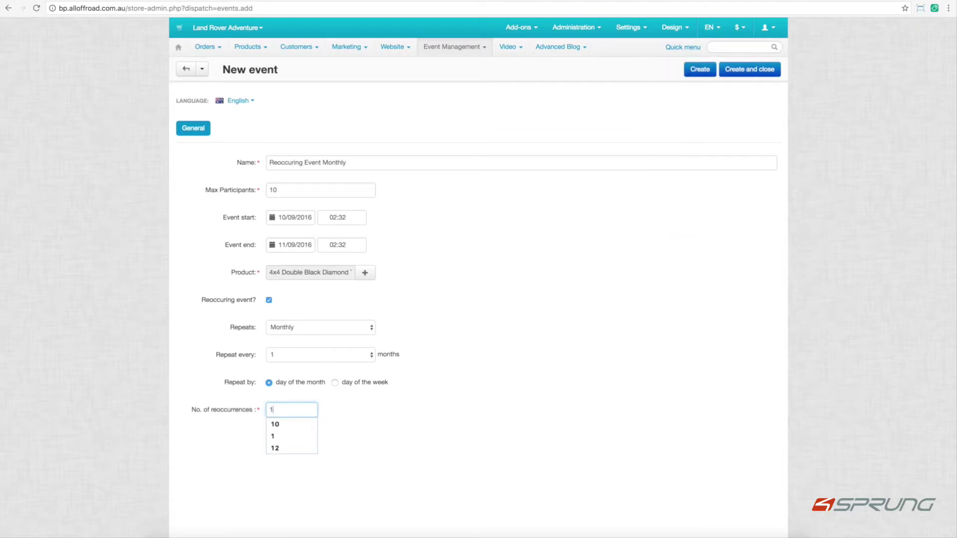
mouse_move(768, 28)
click(727, 70)
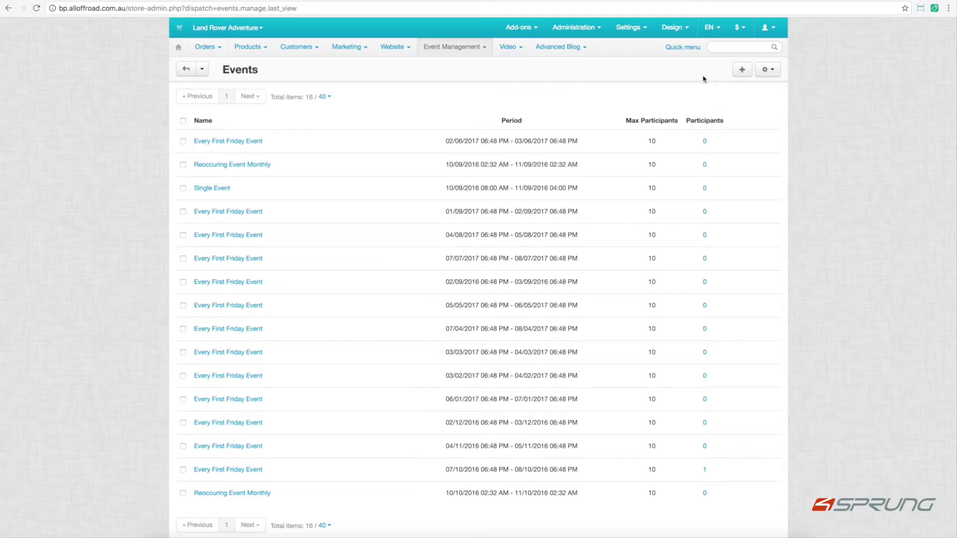
Start a new event 'Reoccuring Event Monthly - Week' with 10 participants, 17–18 September 2016.
click(742, 70)
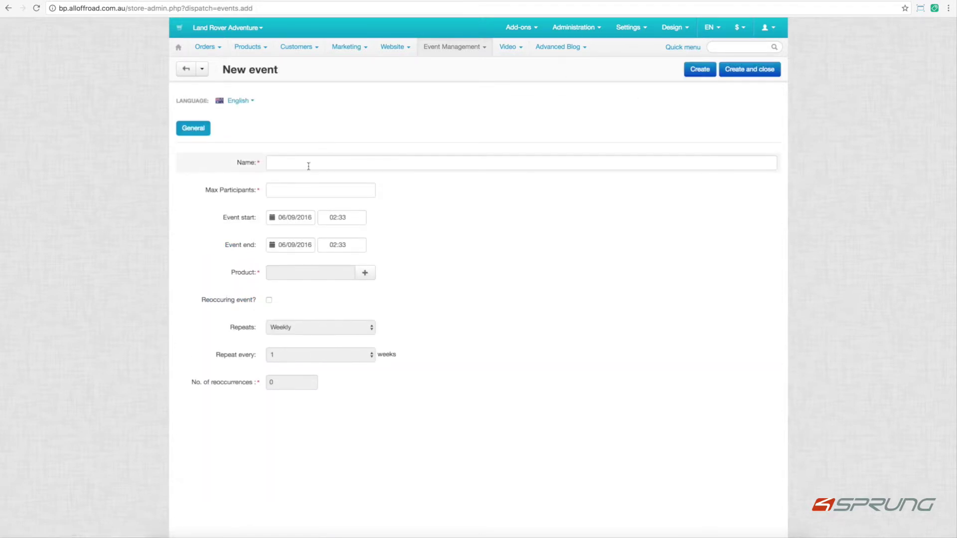
click(309, 165)
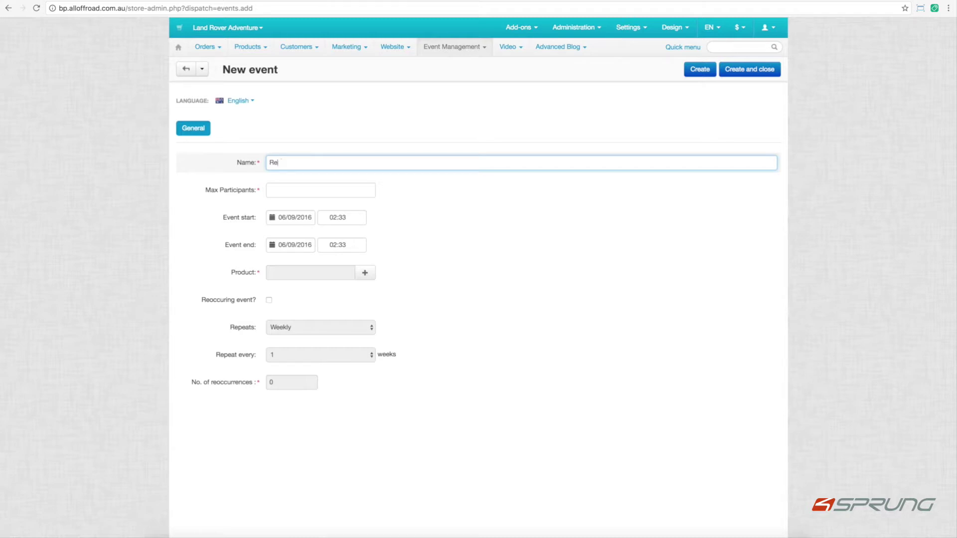
text(Reoccuring Event Monthly - Week)
key(Tab)
text(10)
click(294, 218)
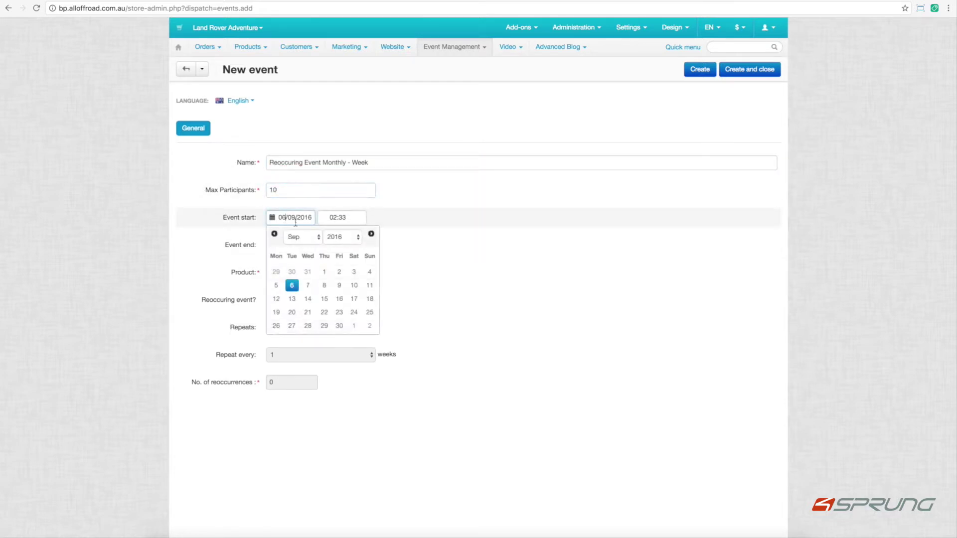
click(352, 299)
click(295, 247)
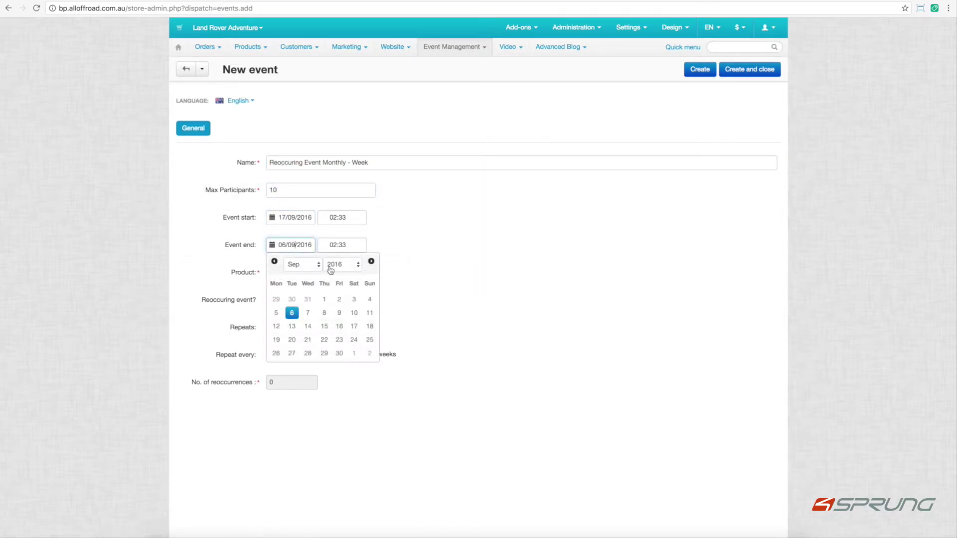
click(370, 325)
Set the event times to start at 08:00 and end at 17:00.
click(335, 219)
text(08)
key(Tab)
click(356, 213)
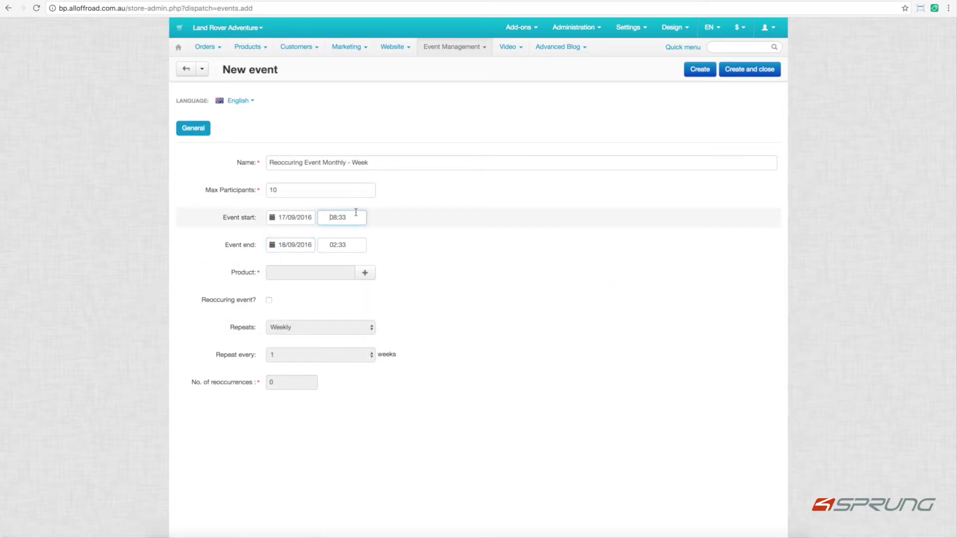
key(BackSpace)
text(00)
click(336, 249)
key(BackSpace)
key(BackSpace)
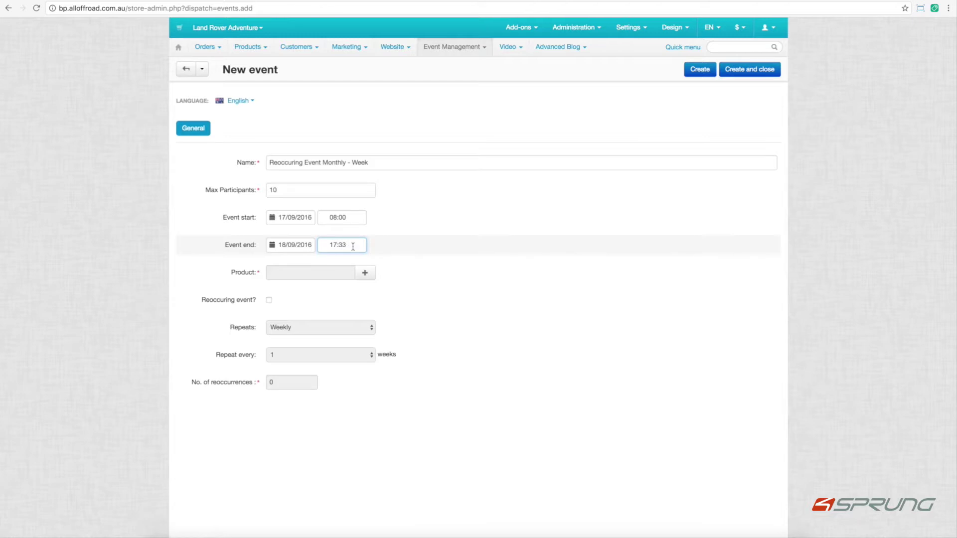
Assign Advanced 4WD Driver Training and make the event recur monthly on the same weekday.
click(366, 277)
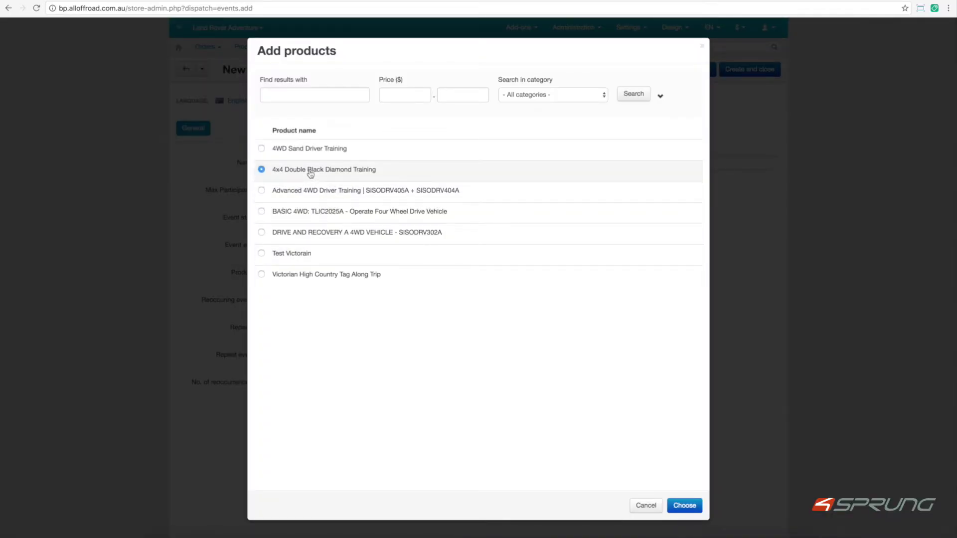
click(455, 192)
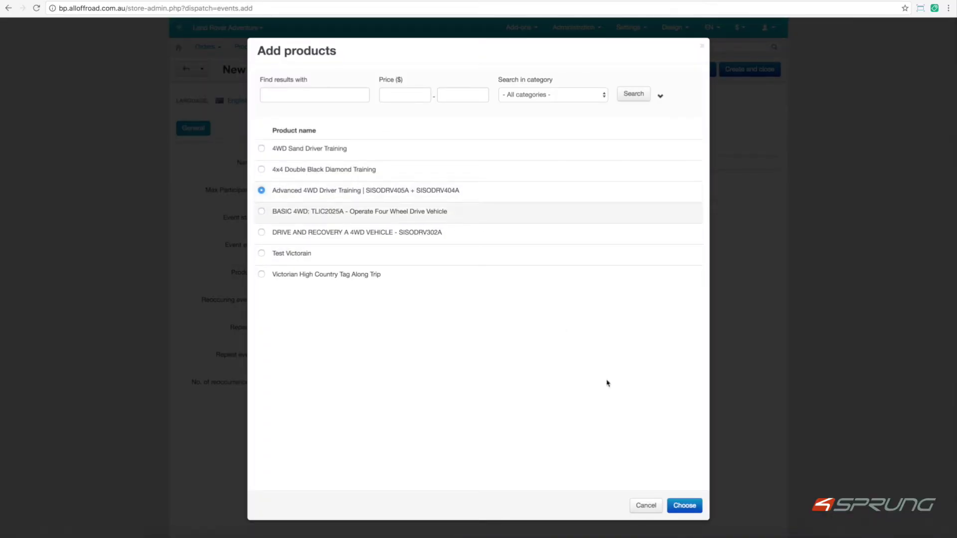
click(686, 506)
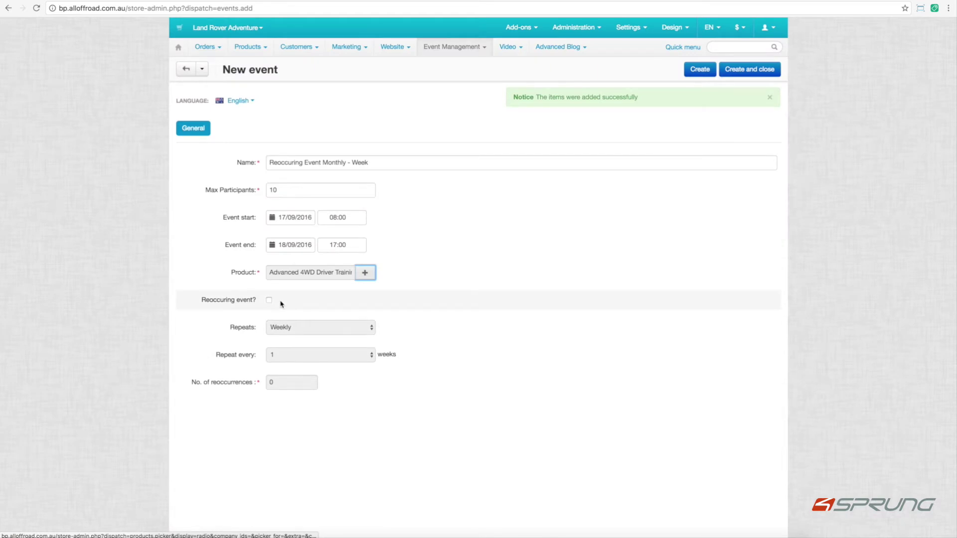
click(270, 301)
click(277, 325)
click(283, 336)
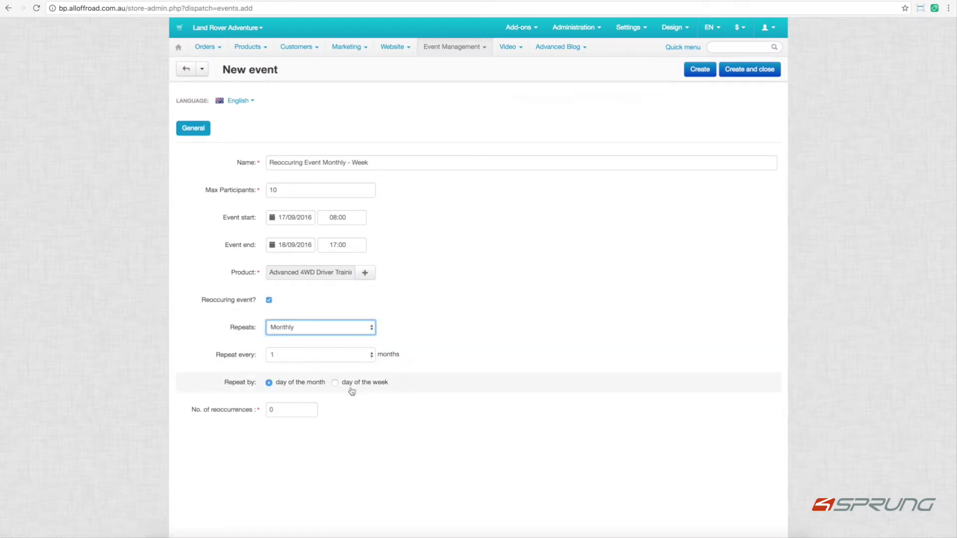
click(352, 383)
click(297, 409)
key(BackSpace)
Save the event with 2 reoccurrences and check its 17/09, 15/10 and 19/11 entries.
text(10)
key(BackSpace)
key(BackSpace)
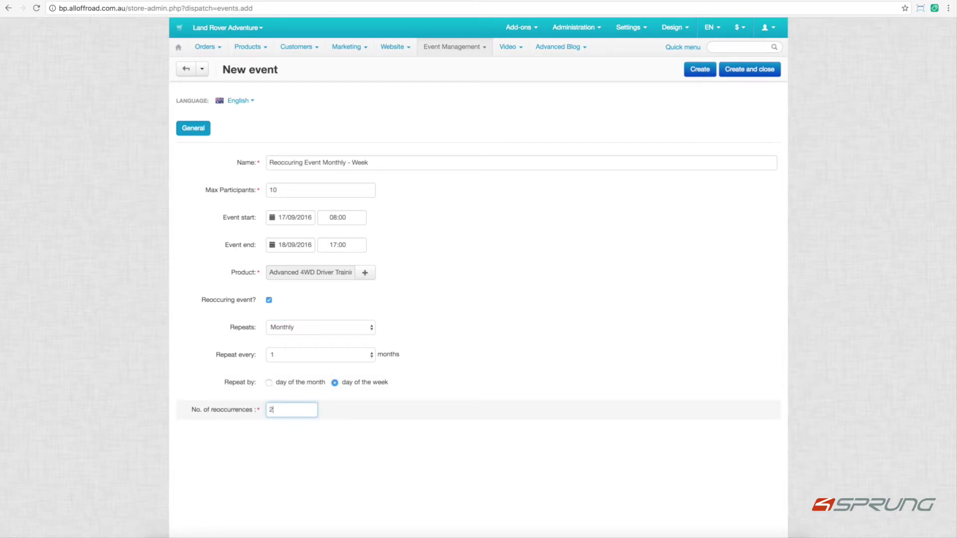
click(741, 73)
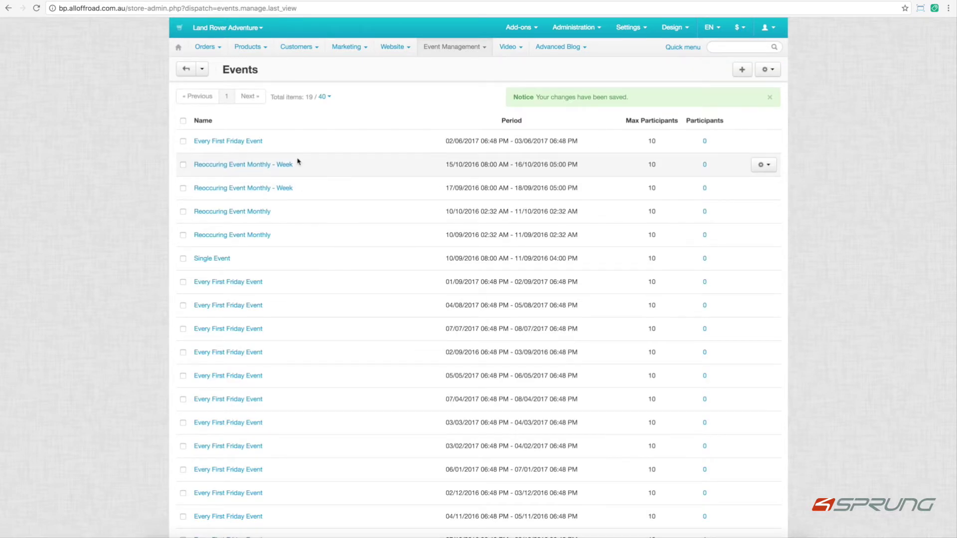
scroll(301, 189, down, 3)
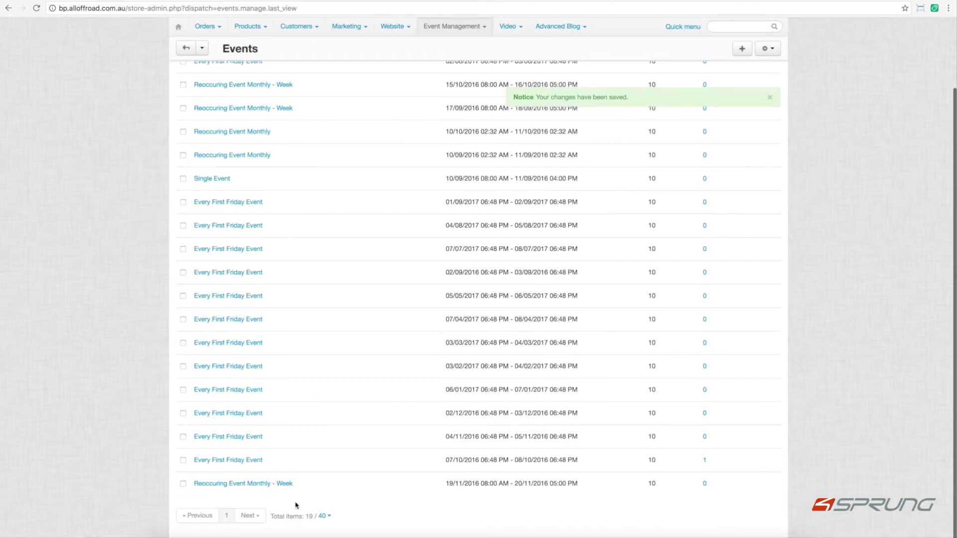
scroll(300, 447, up, 3)
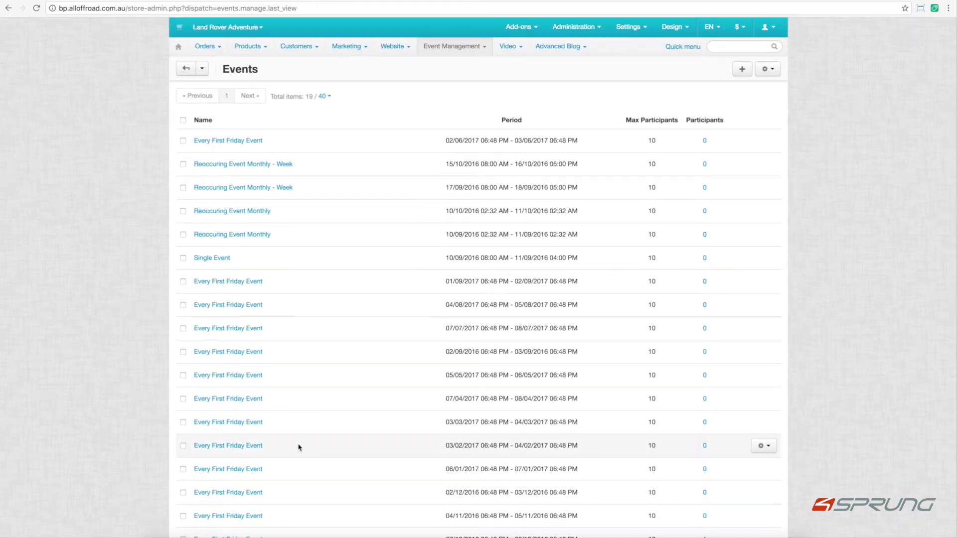
scroll(357, 290, down, 1)
scroll(357, 291, up, 1)
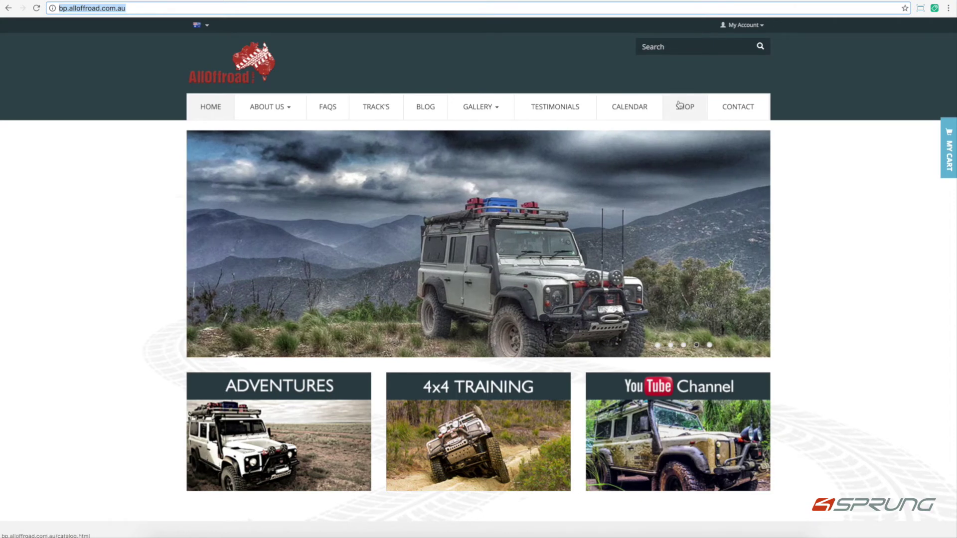
Open the storefront events calendar, page ahead to December 2016, then reload the calendar.
click(679, 106)
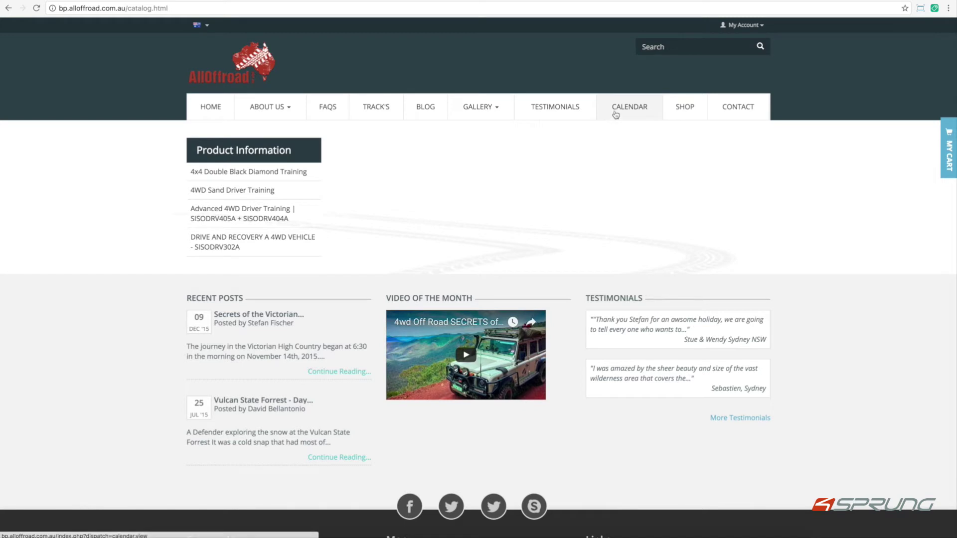
click(616, 114)
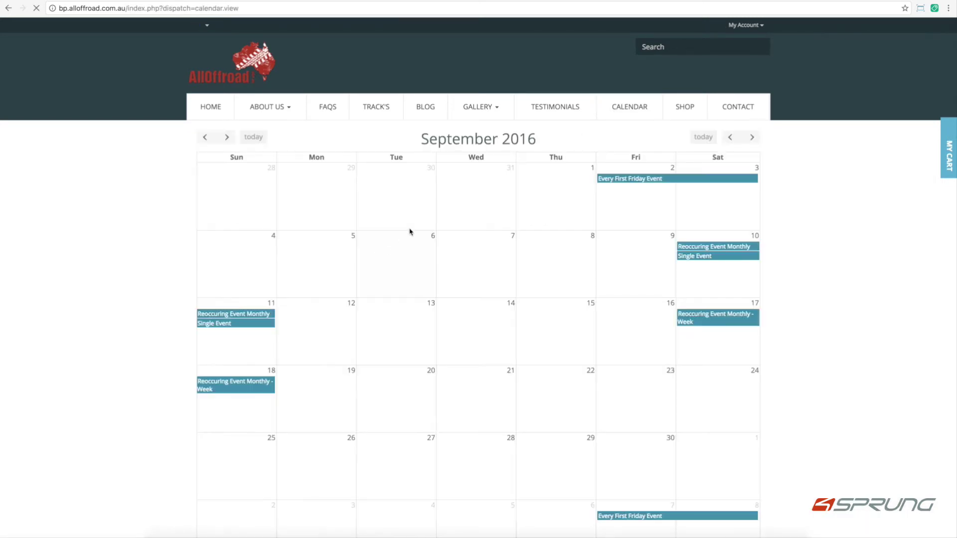
scroll(421, 216, down, 2)
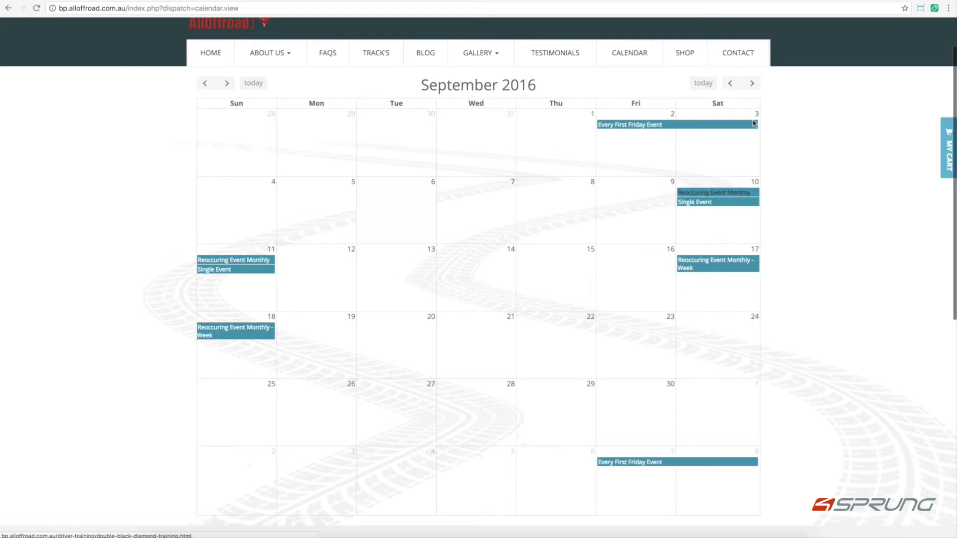
click(753, 83)
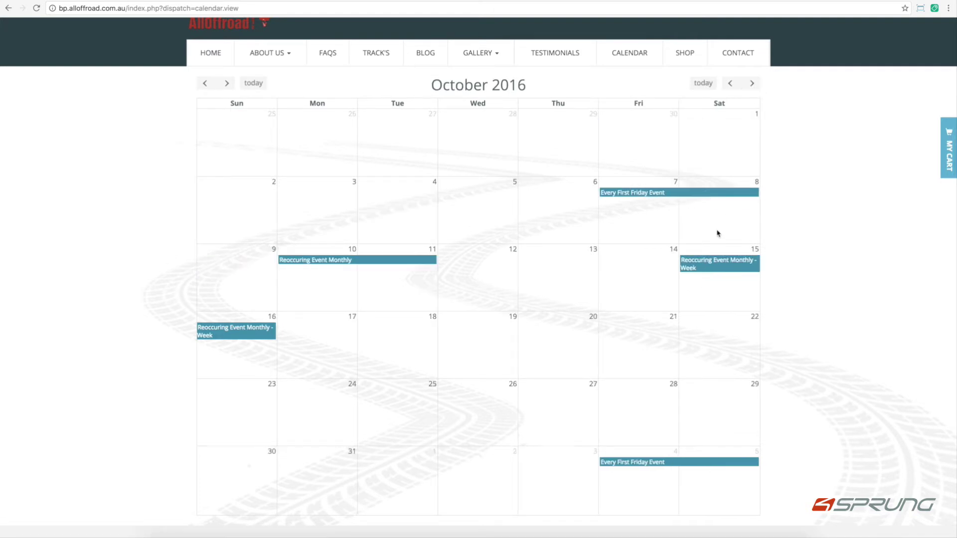
click(752, 83)
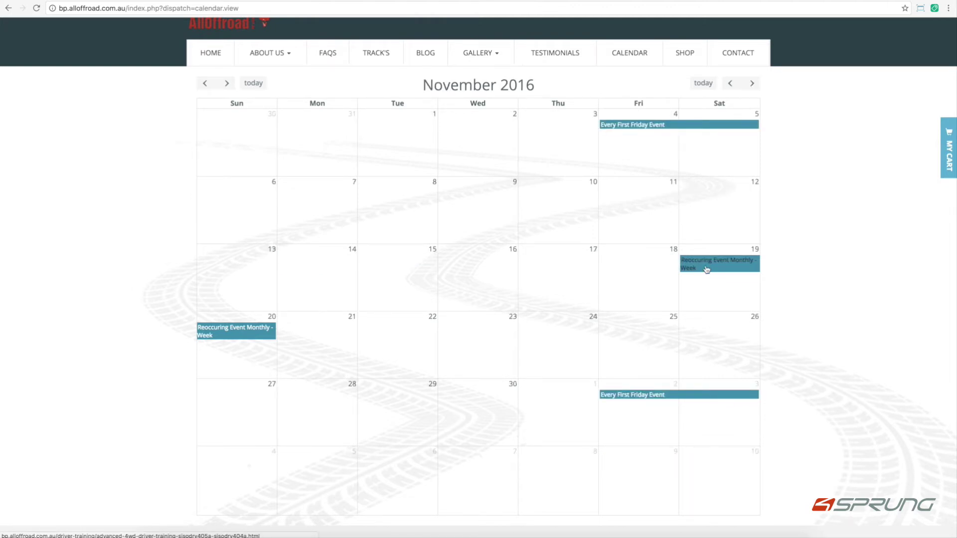
click(753, 83)
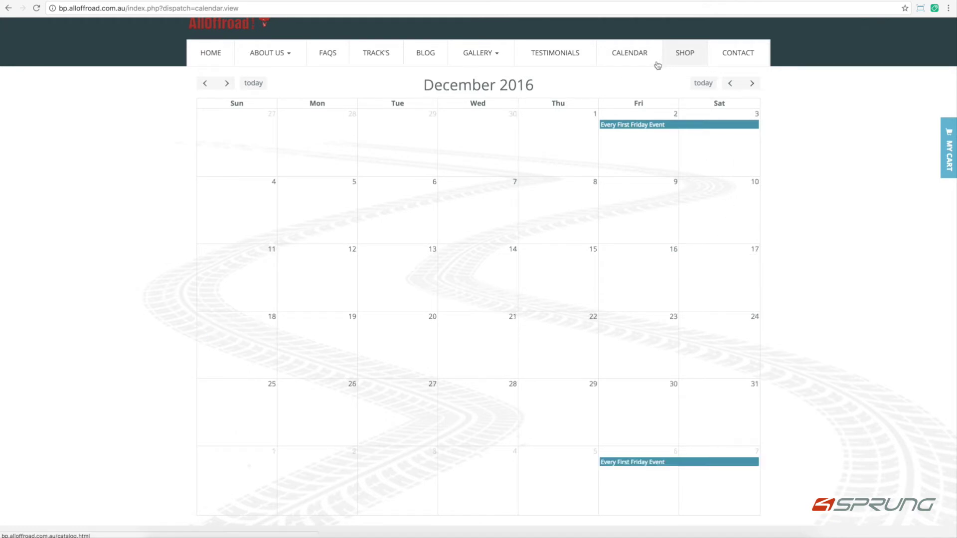
click(681, 60)
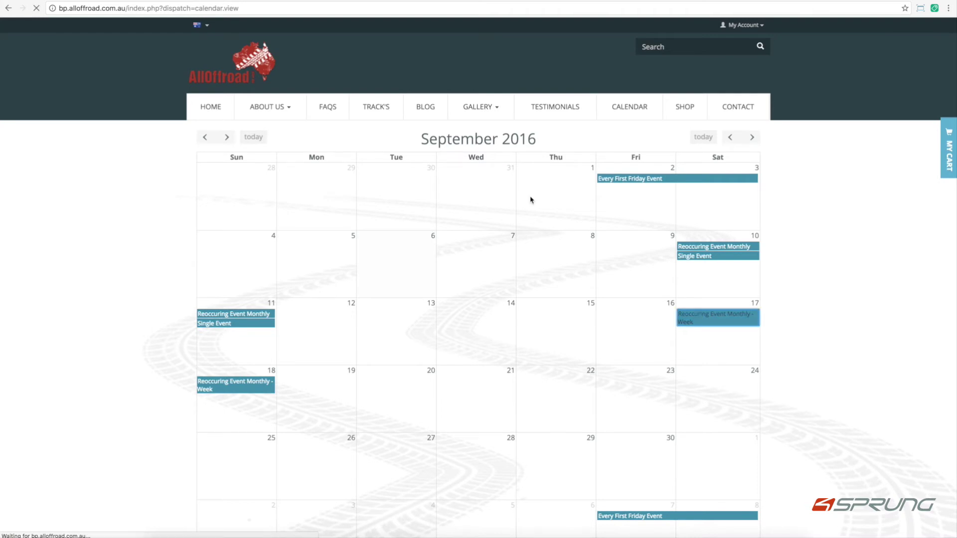
Choose the 10/09/2016 Reoccuring Event Monthly date, add the training to cart, and check out.
click(535, 291)
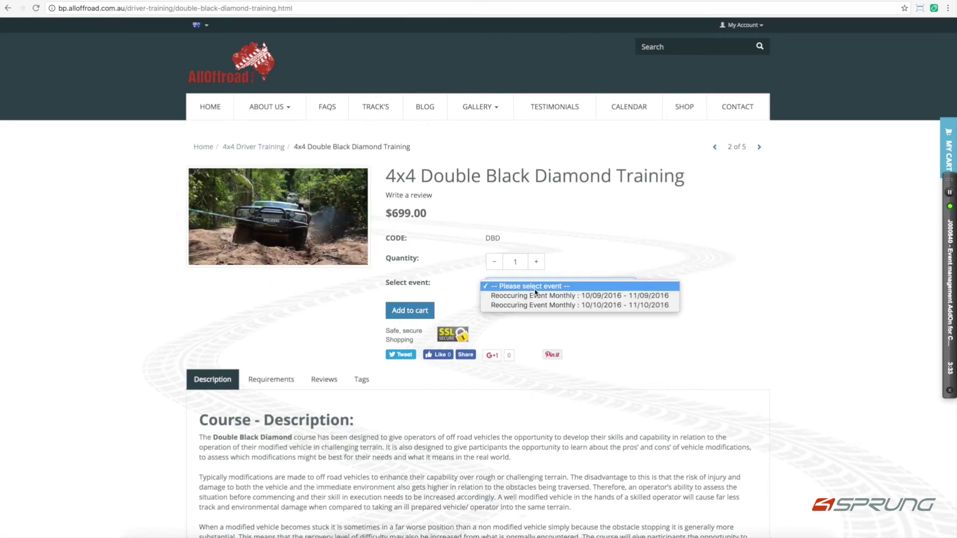
click(543, 295)
click(423, 311)
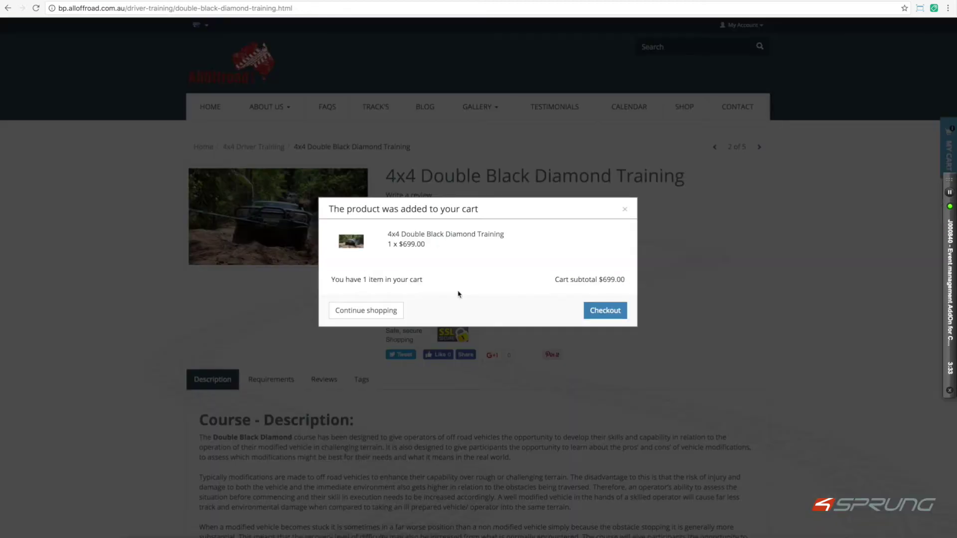
click(604, 310)
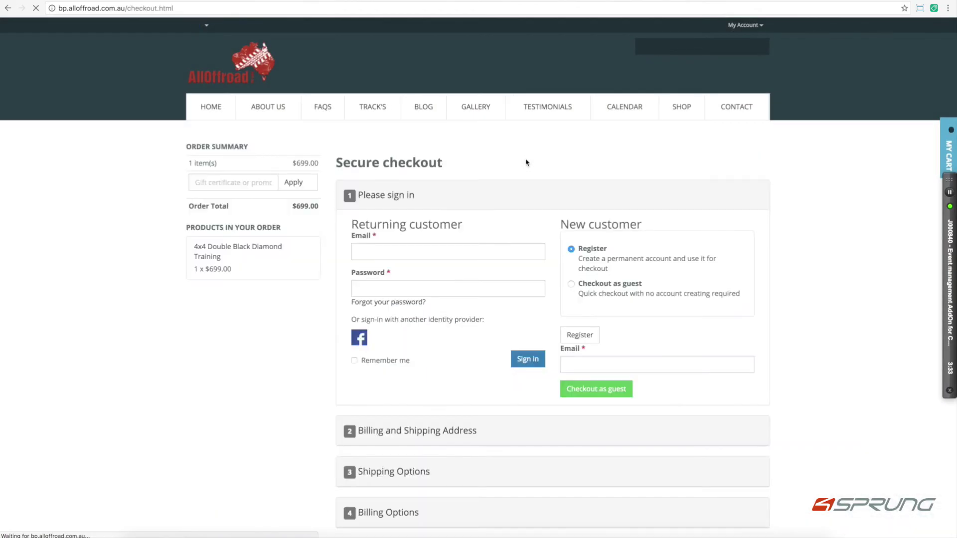
Sign in as a returning customer using the saved account e-mail and password.
text(fr)
key(Down)
key(Return)
click(395, 293)
text(*)
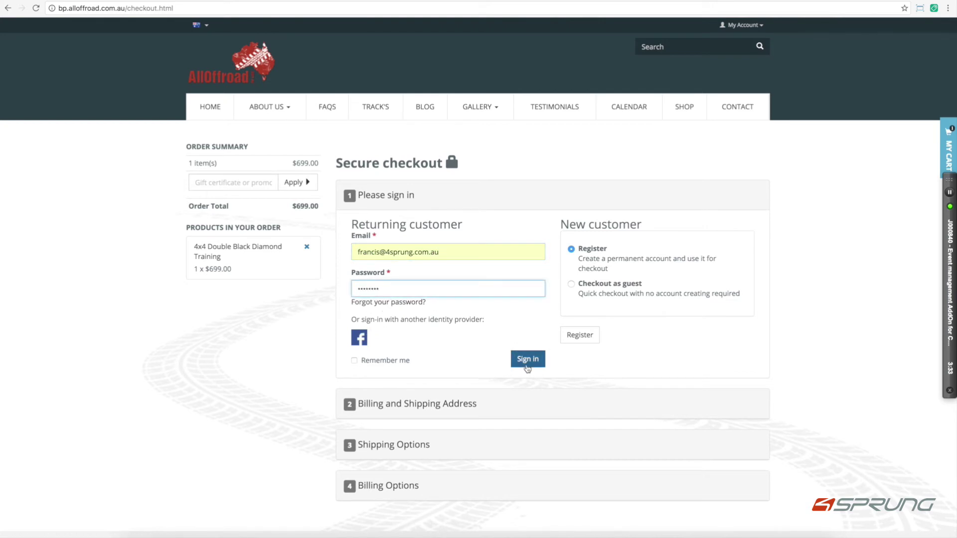
click(527, 359)
Accept the custom shipping method and begin entering the credit card details.
scroll(255, 361, down, 1)
scroll(255, 362, down, 3)
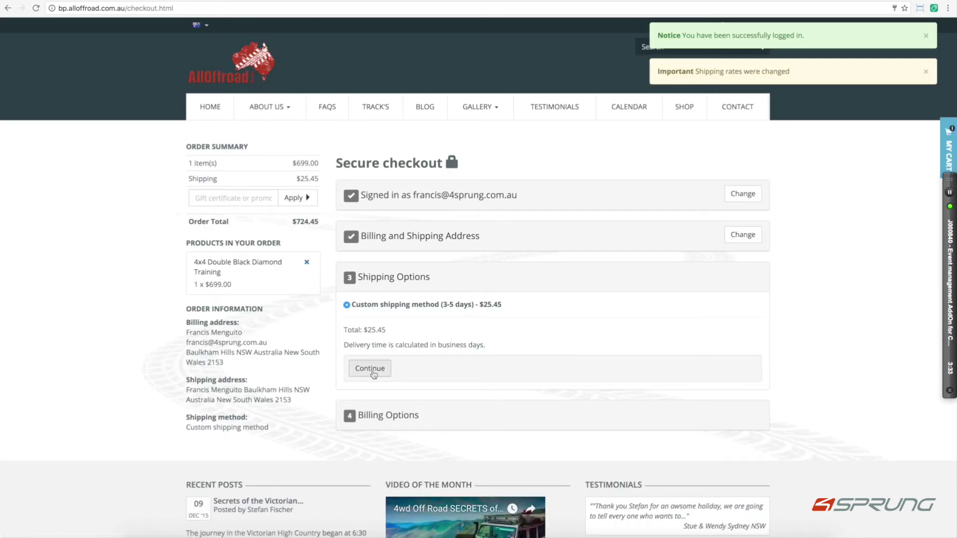
click(370, 369)
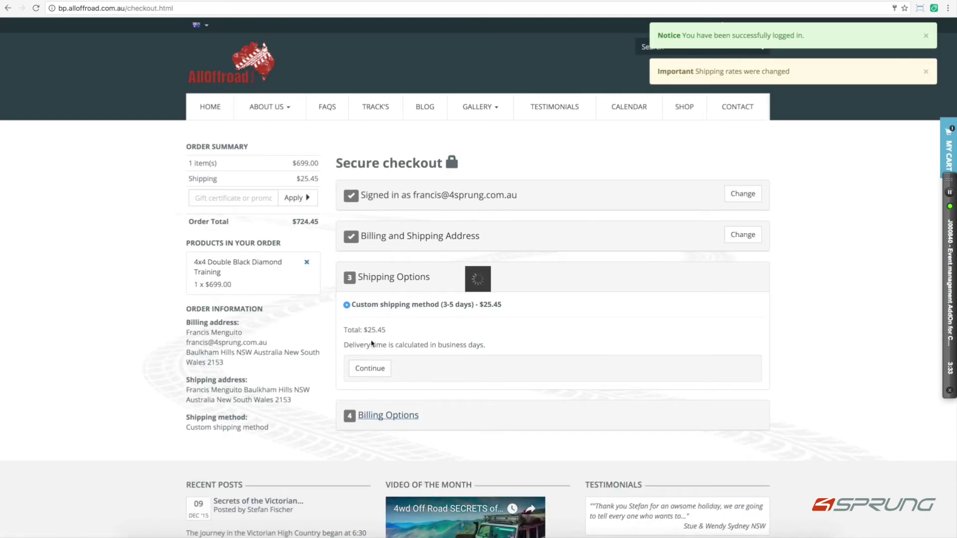
scroll(375, 329, down, 3)
scroll(375, 322, down, 3)
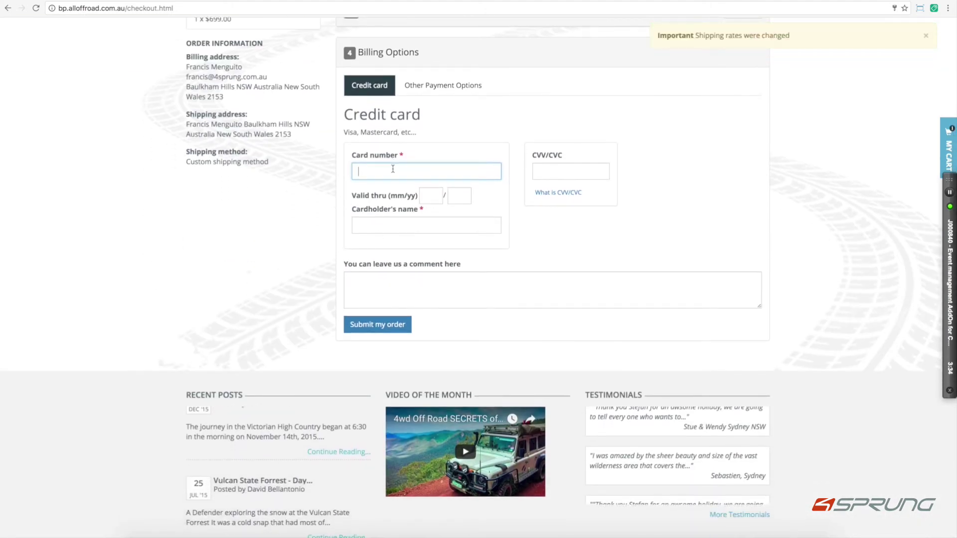
text(9)
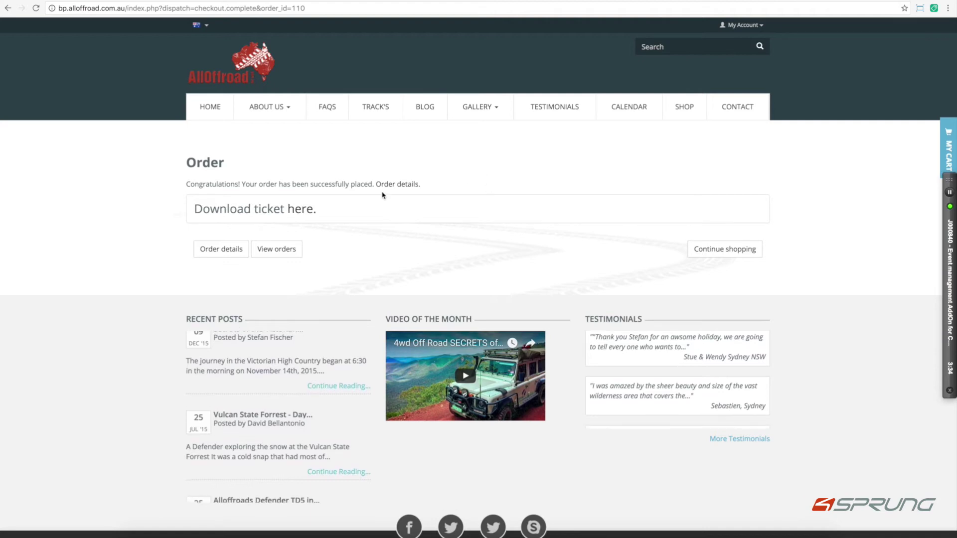
Download the order's event ticket PDF and open it.
click(297, 206)
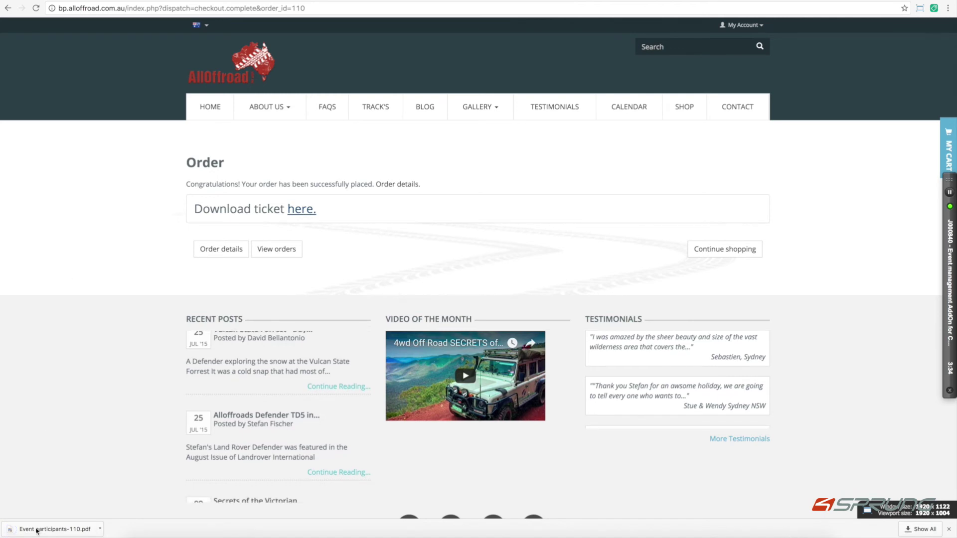
click(37, 530)
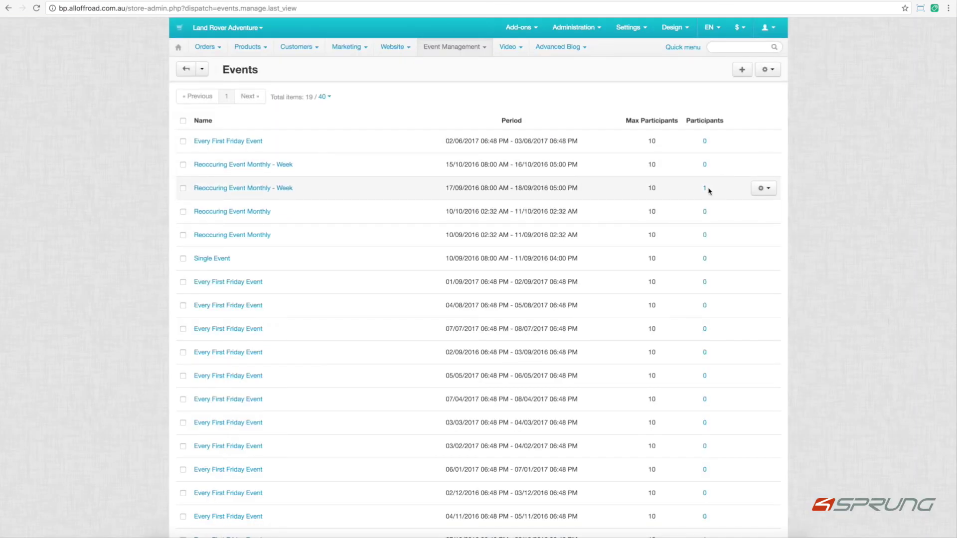
Export the 17/09/2016 weekly event's participants list as PDF, open it, then tick the second participant.
click(706, 189)
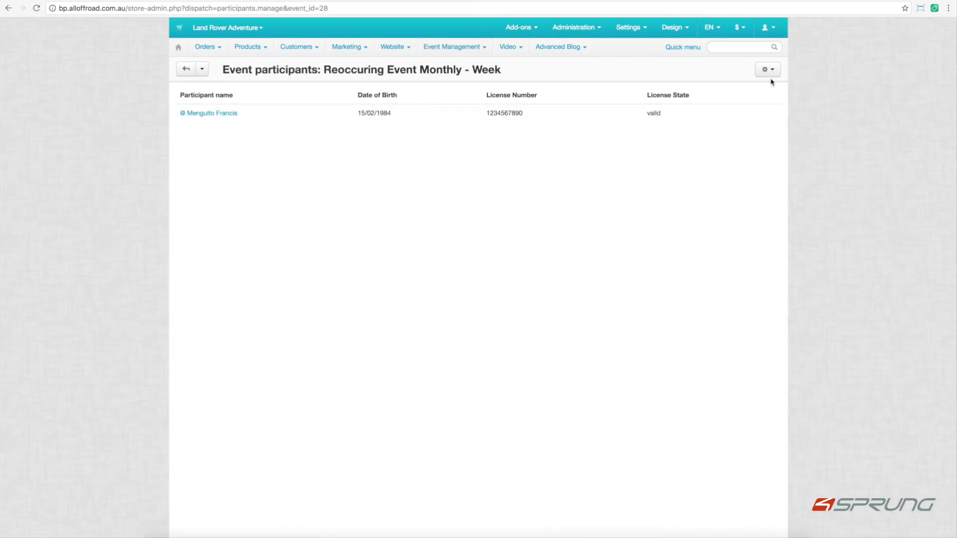
click(776, 77)
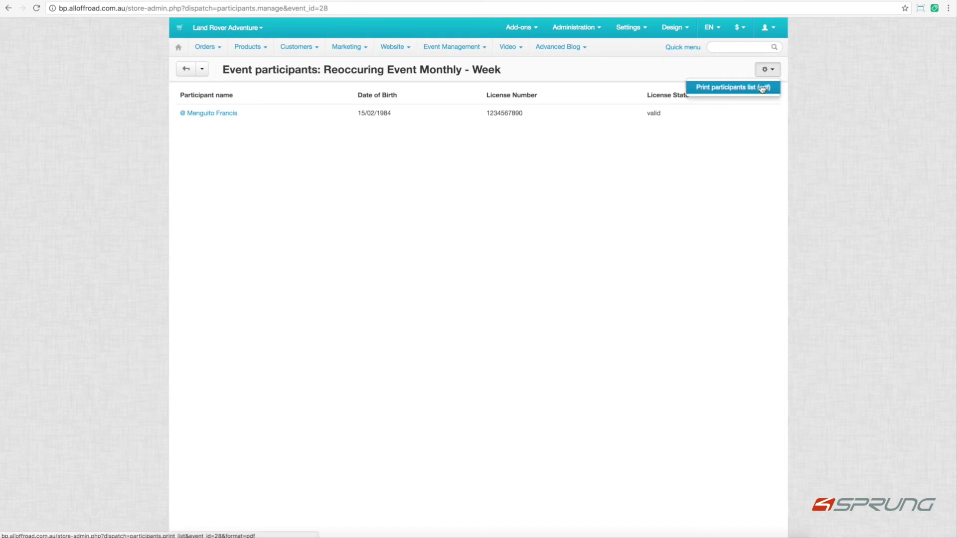
click(763, 88)
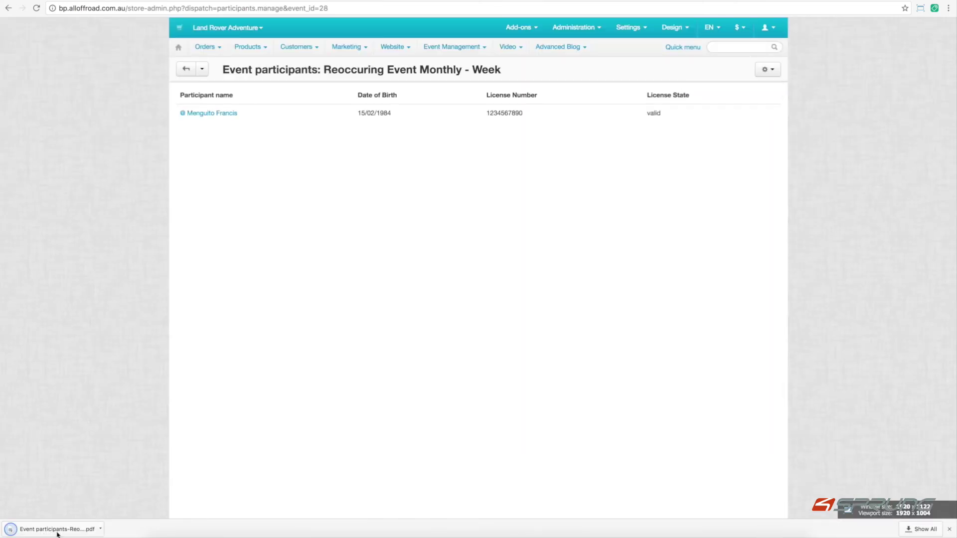
click(58, 530)
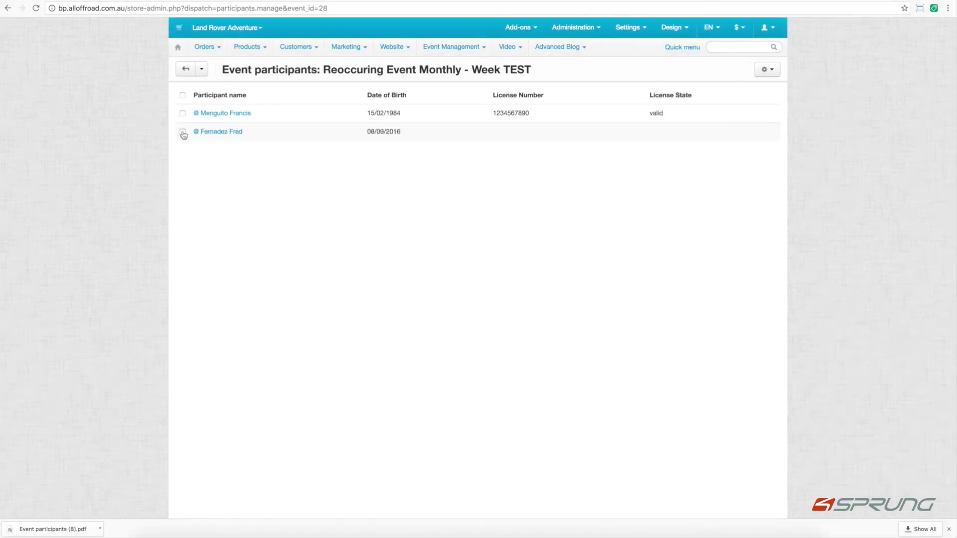
click(183, 131)
Print tickets for both ticked participants to PDF, review it, and return to the participants page.
click(183, 113)
click(772, 73)
click(753, 101)
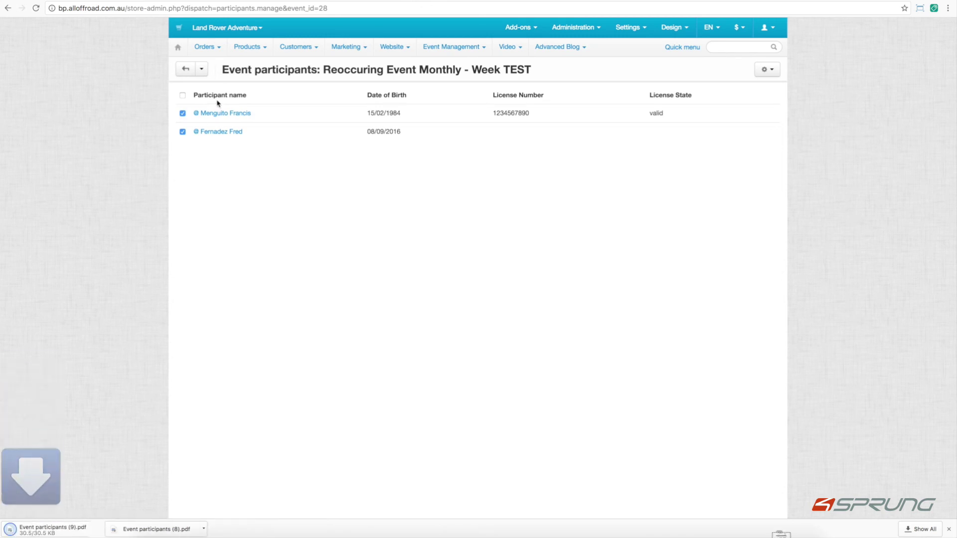
click(55, 535)
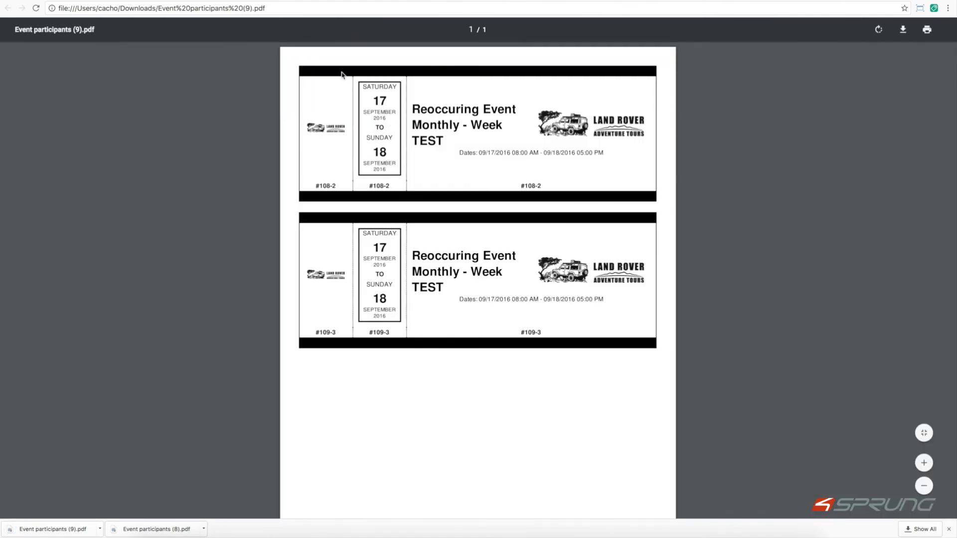
key(super+bracketleft)
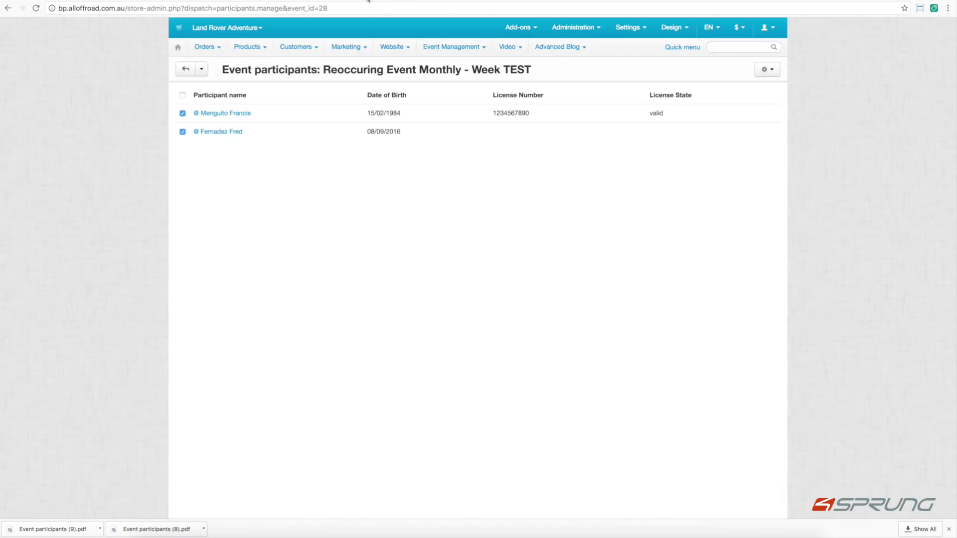
click(70, 0)
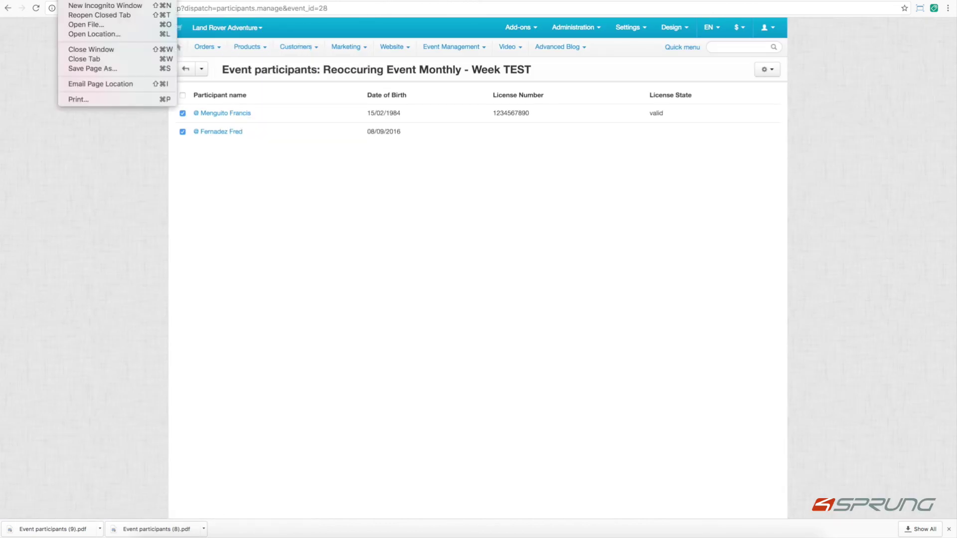